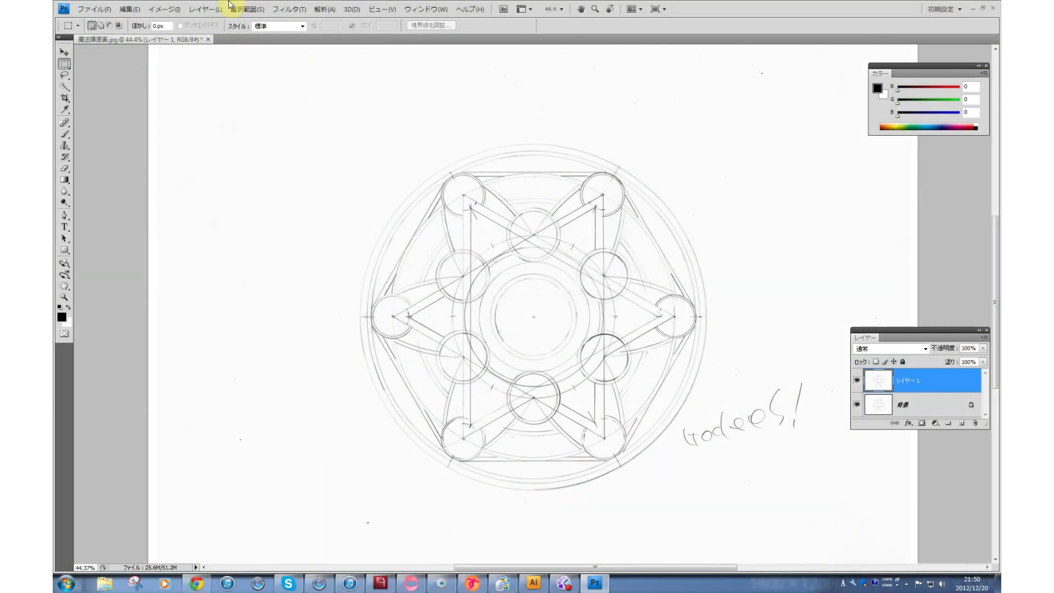
Open the Image menu to reach the Adjustments commands such as Color Balance
left_click(164, 9)
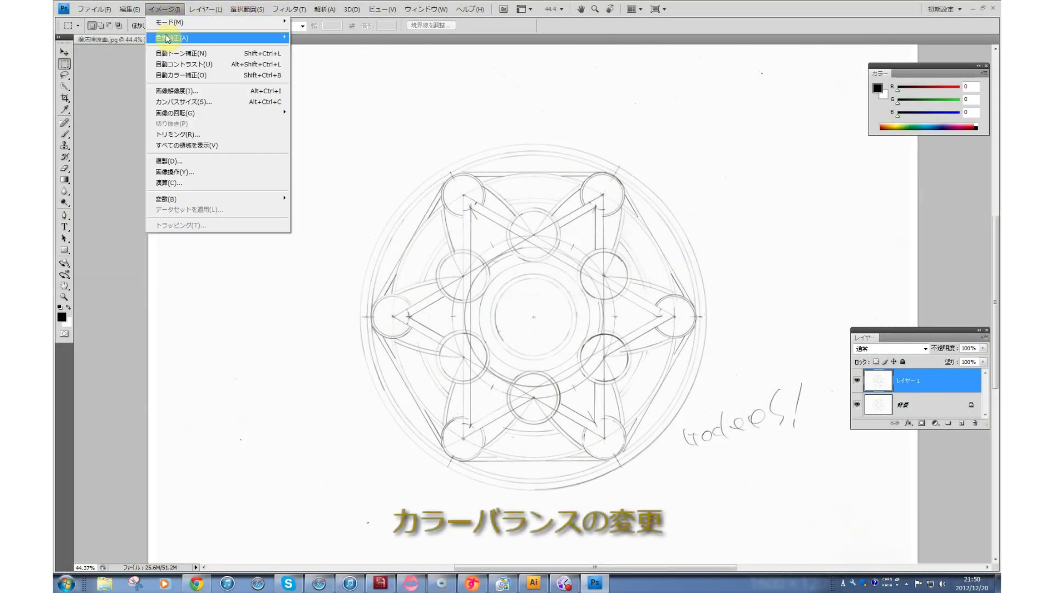
mouse_move(189, 38)
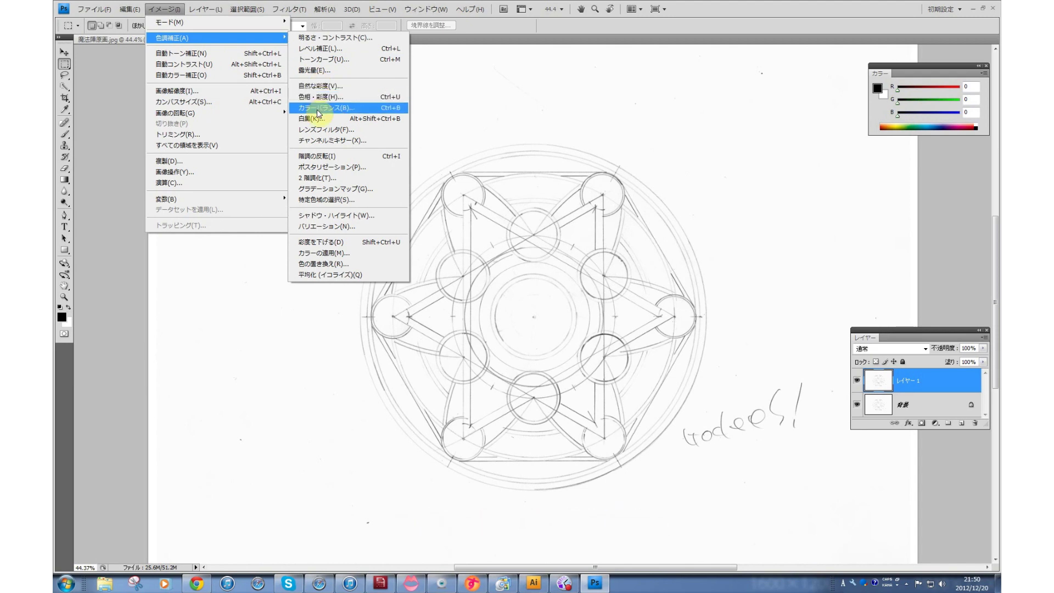
Apply Color Balance with midtones at Red +100 and Yellow −100 for warm sepia lines
left_click(318, 108)
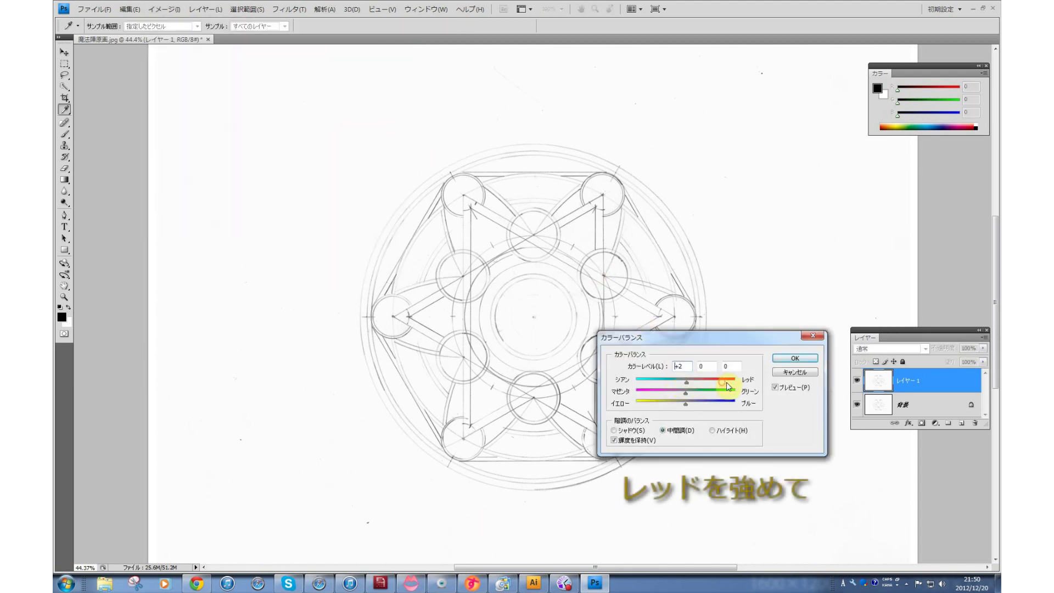
left_click_drag(685, 403, 635, 404)
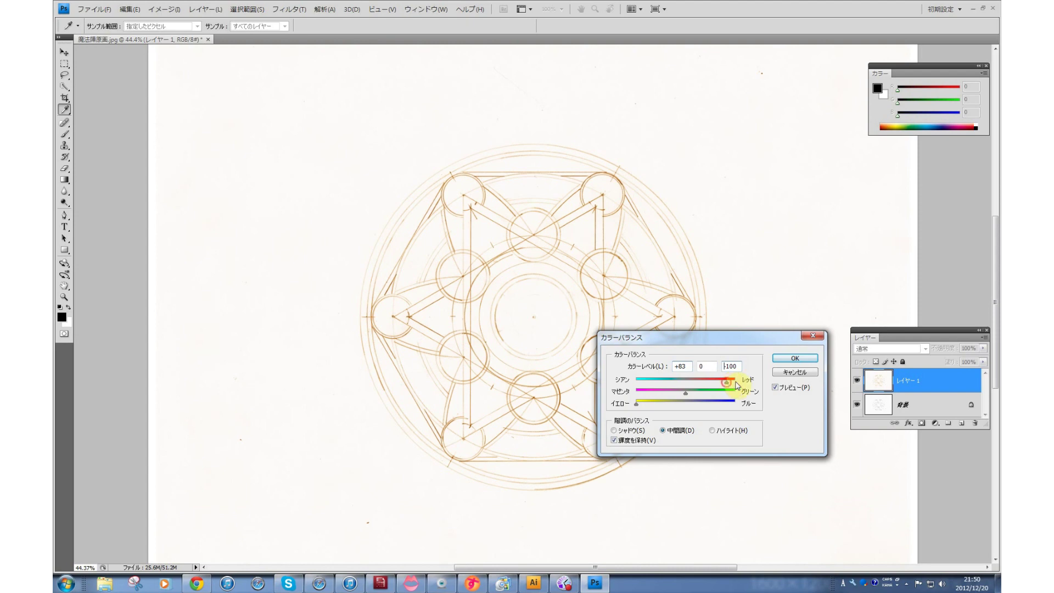
left_click(783, 359)
key("m")
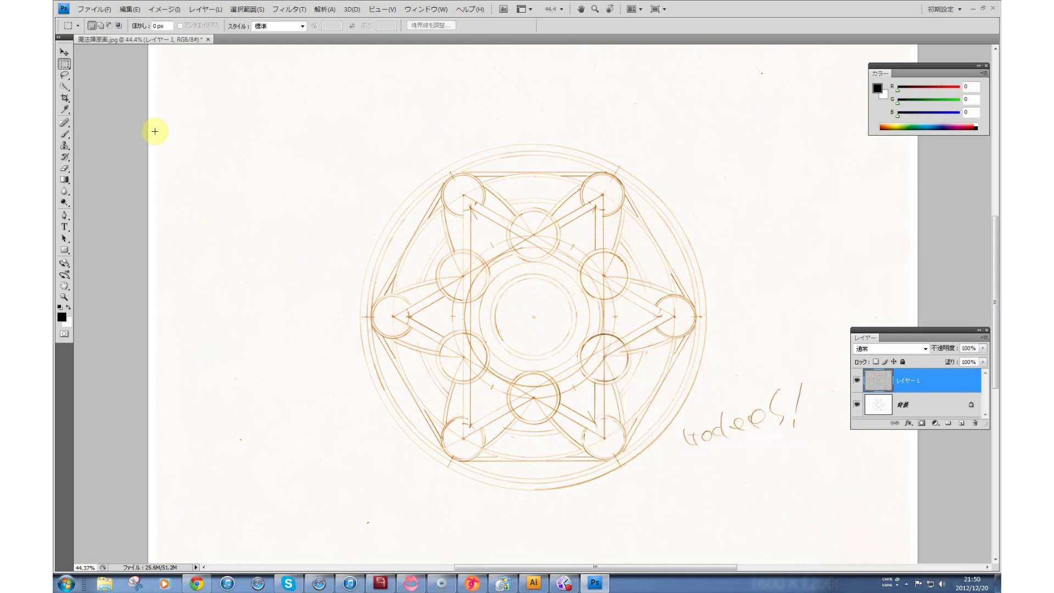
left_click(168, 12)
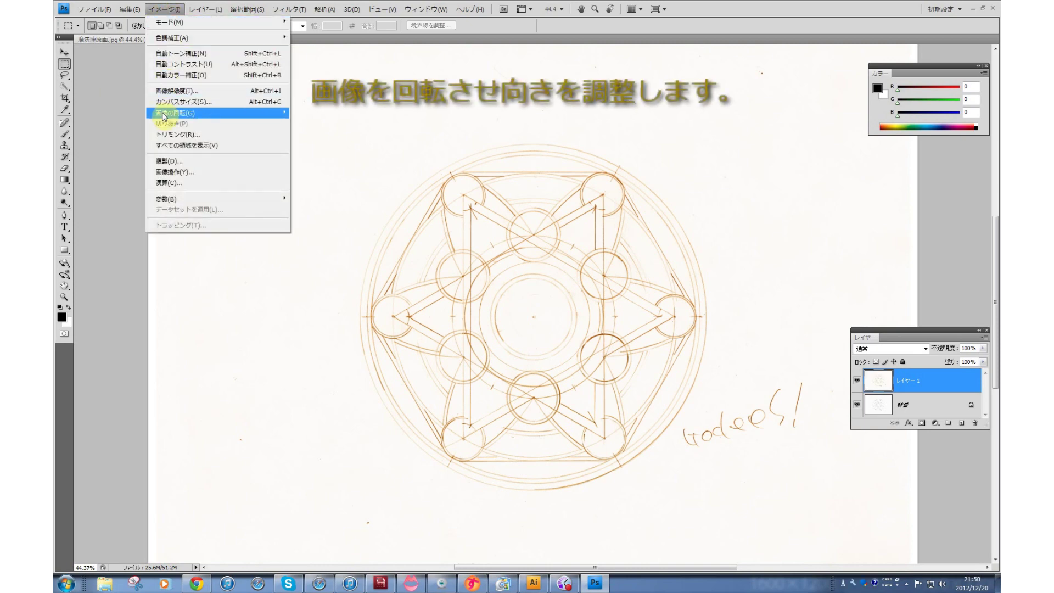
mouse_move(175, 112)
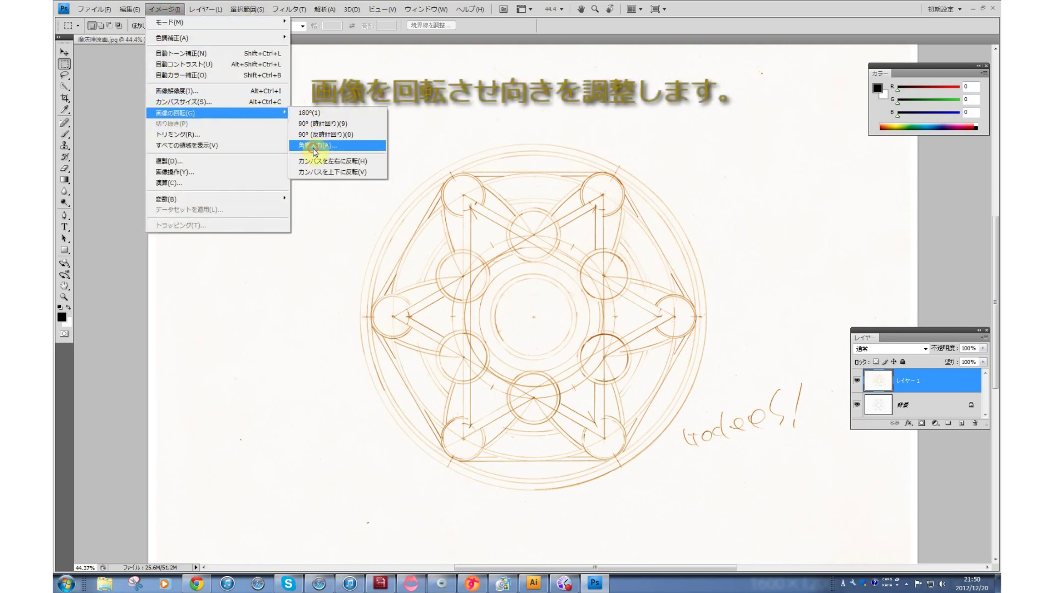
Rotate the canvas by an arbitrary 45° and drag the sketch up and left to re-centre it
left_click(315, 146)
type("45")
key("Return")
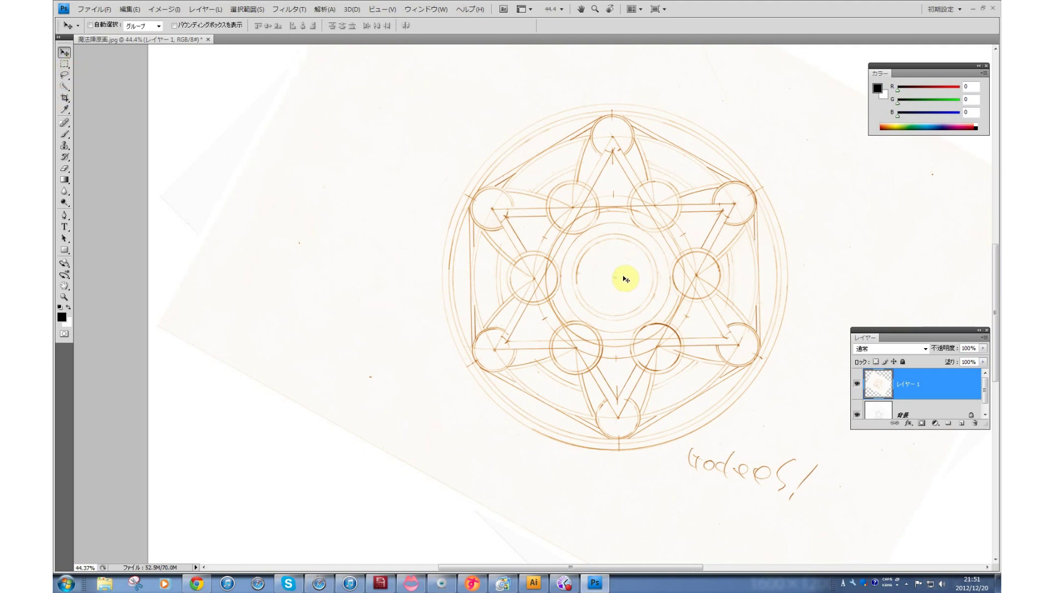
left_click_drag(626, 277, 653, 231)
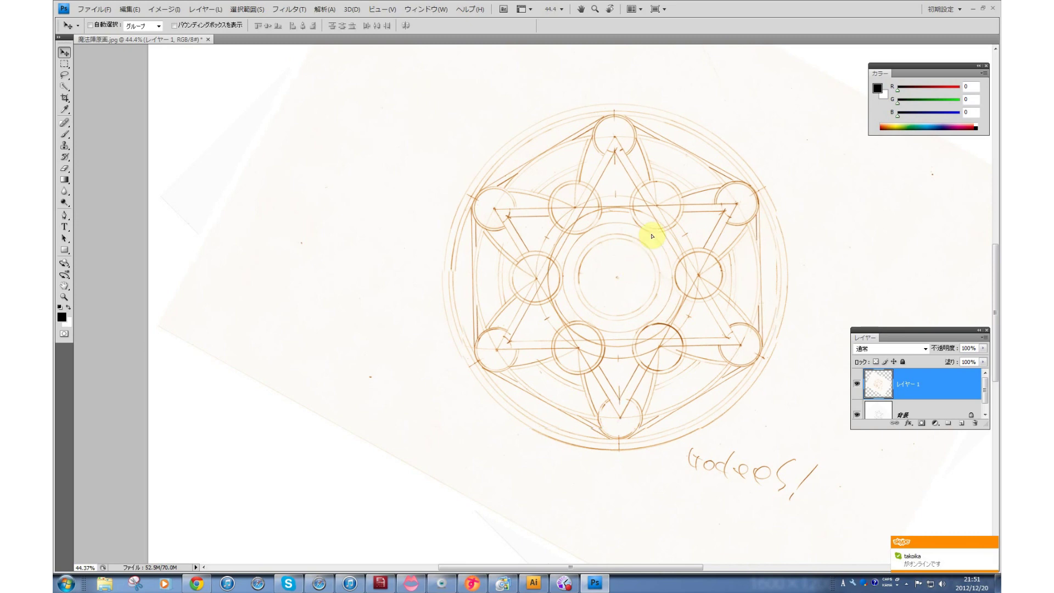
left_click_drag(555, 235, 58, 91)
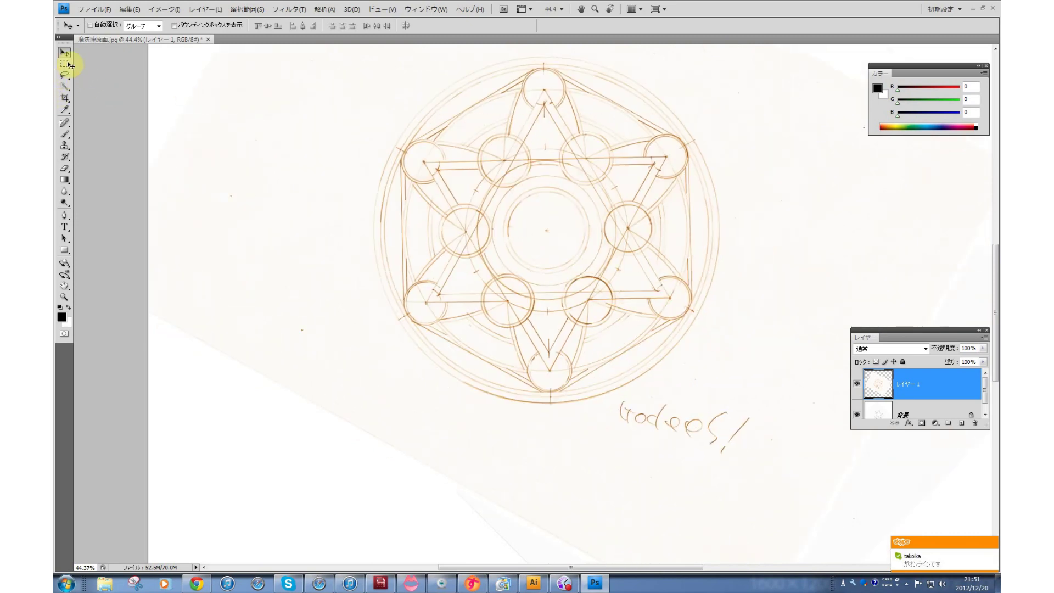
Select a square around the magic circle, copy it, and close the sketch without saving
left_click(65, 64)
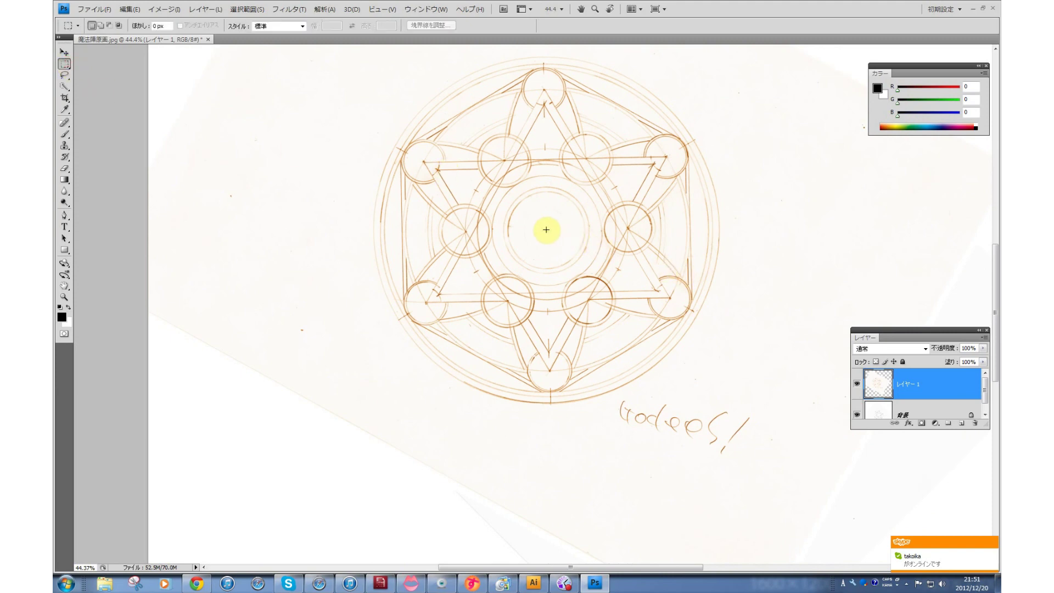
left_click_drag(546, 229, 576, 259)
mouse_move(730, 307)
left_mouse_down()
mouse_move(845, 363)
mouse_move(922, 423)
left_mouse_up()
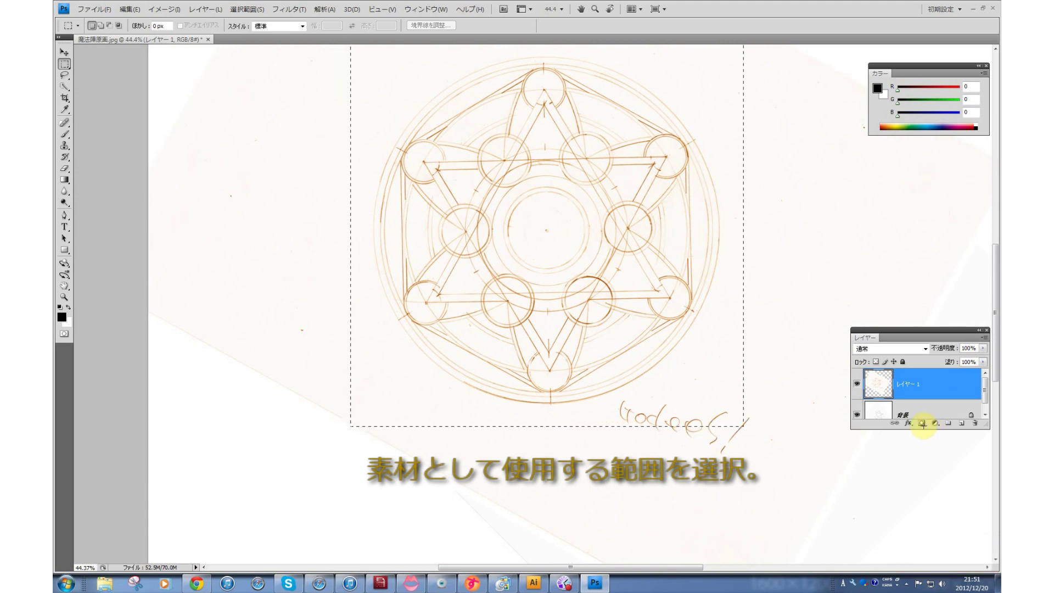
left_click_drag(922, 423, 918, 423)
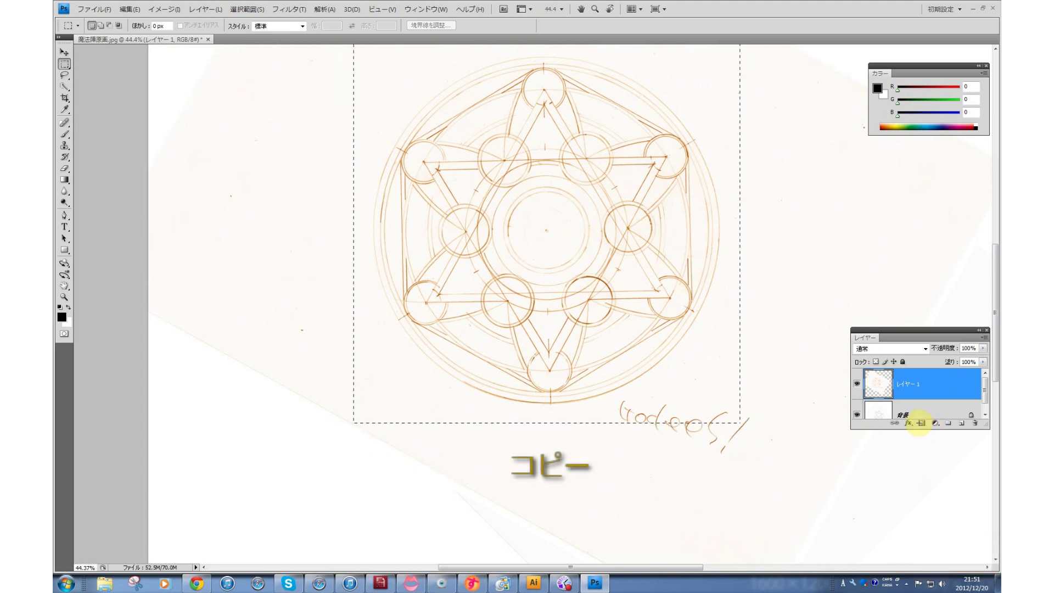
left_click_drag(920, 424, 919, 425)
key("ctrl+w")
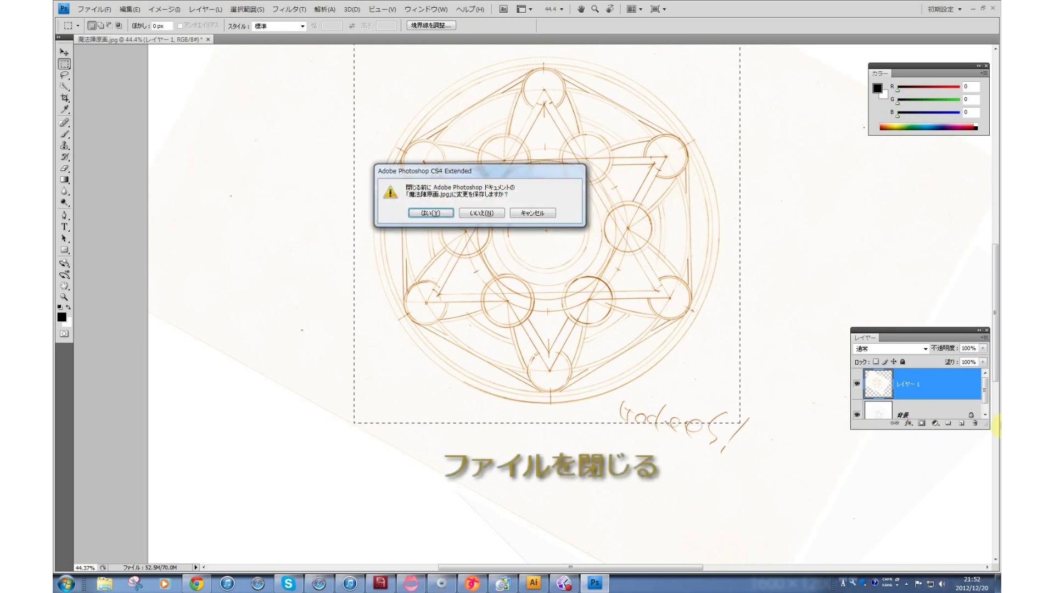
left_click(476, 213)
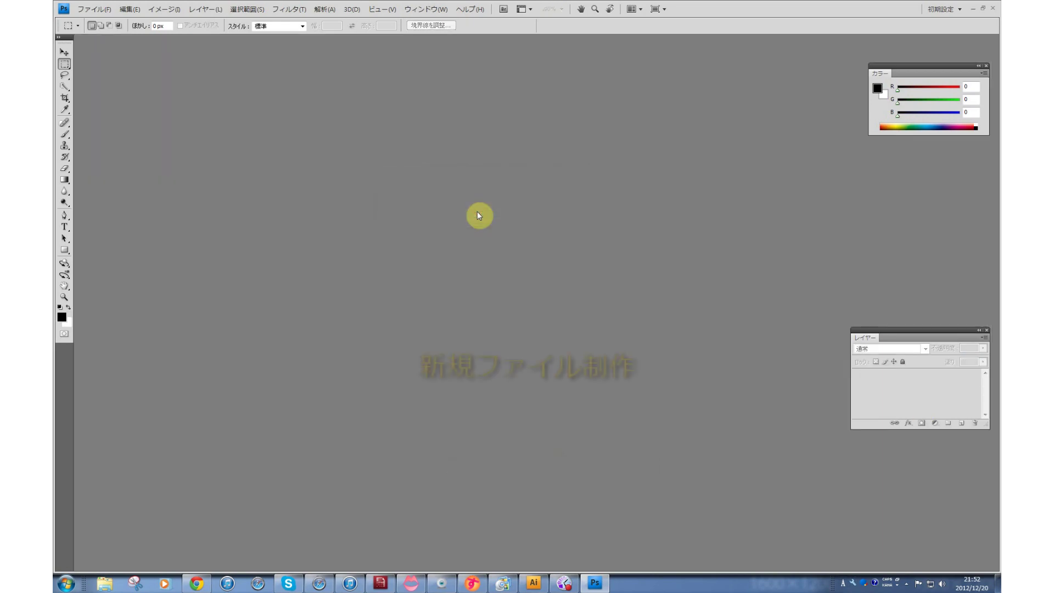
Paste the copied magic circle into a new default-size document
key("ctrl+n")
key("Return")
key("ctrl+v")
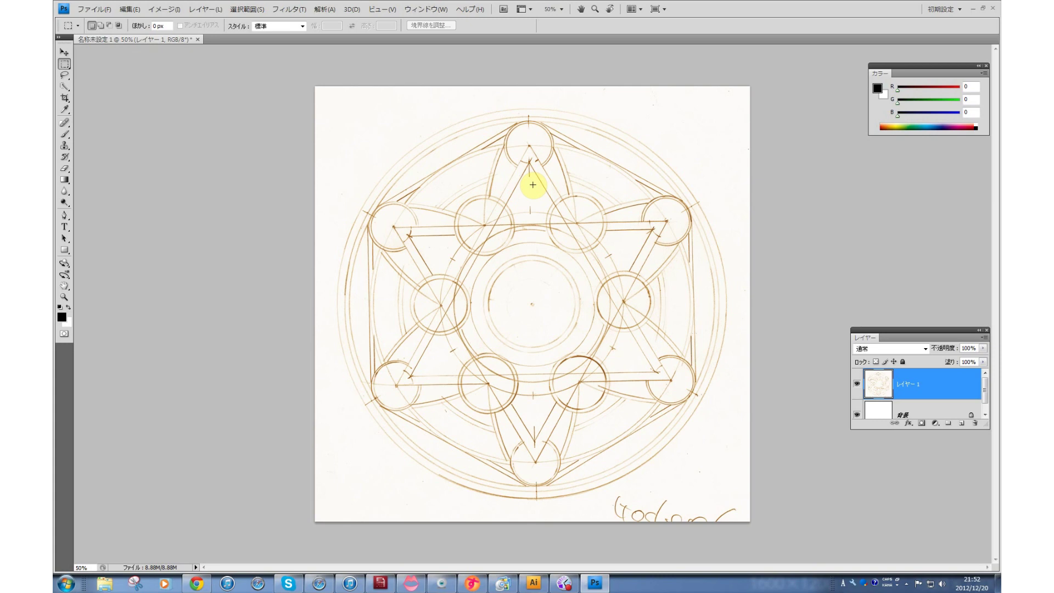
scroll(535, 188, "up", 1)
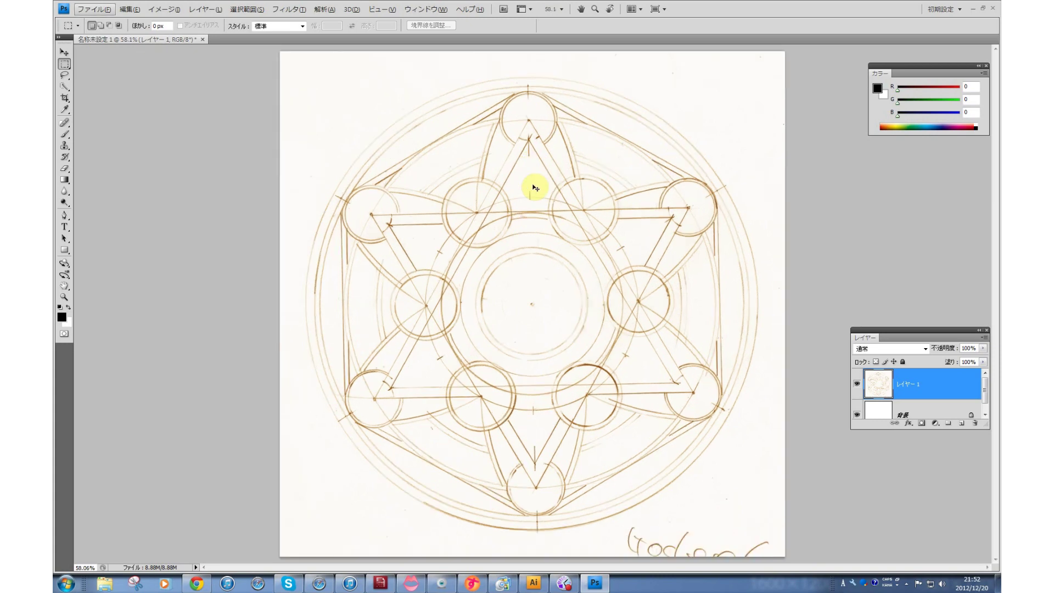
left_click(246, 10)
key("Escape")
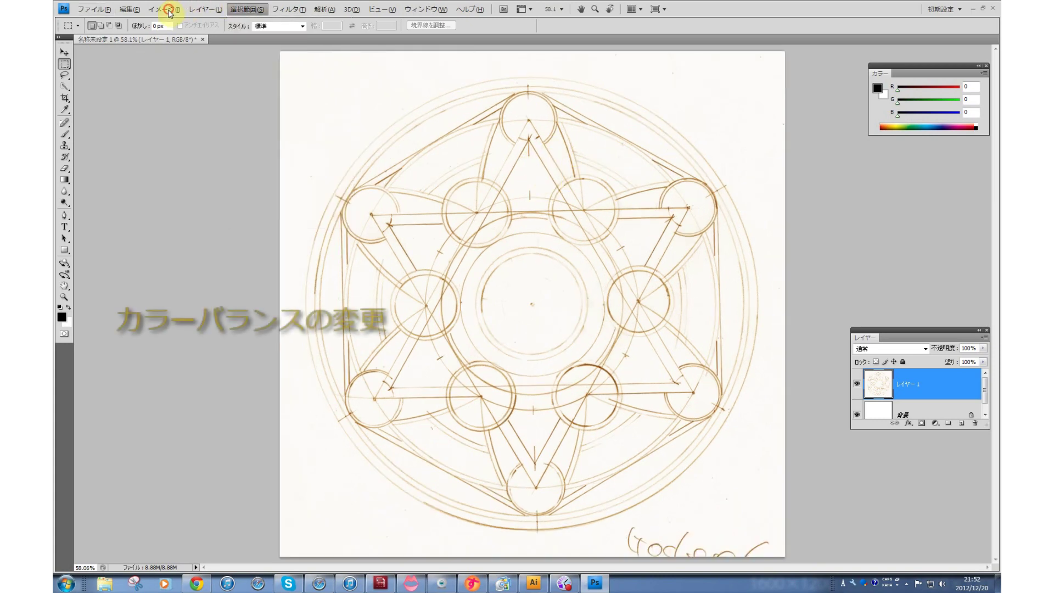
Apply Color Balance with midtones at Red +46 and Yellow −61 for golden-orange lines
left_click(168, 9)
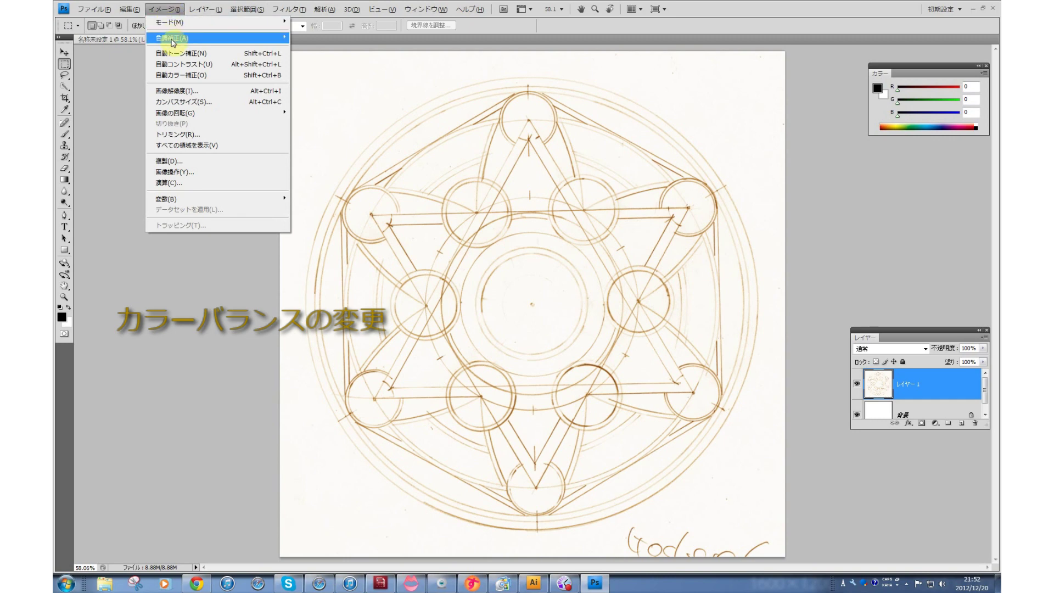
mouse_move(216, 37)
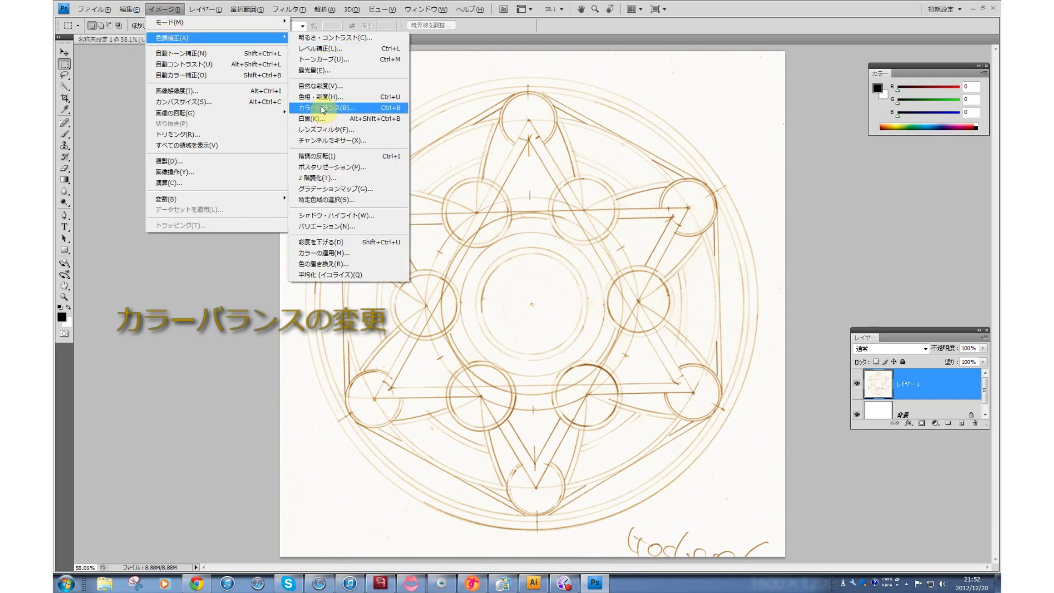
left_click(324, 107)
left_click_drag(684, 381, 708, 381)
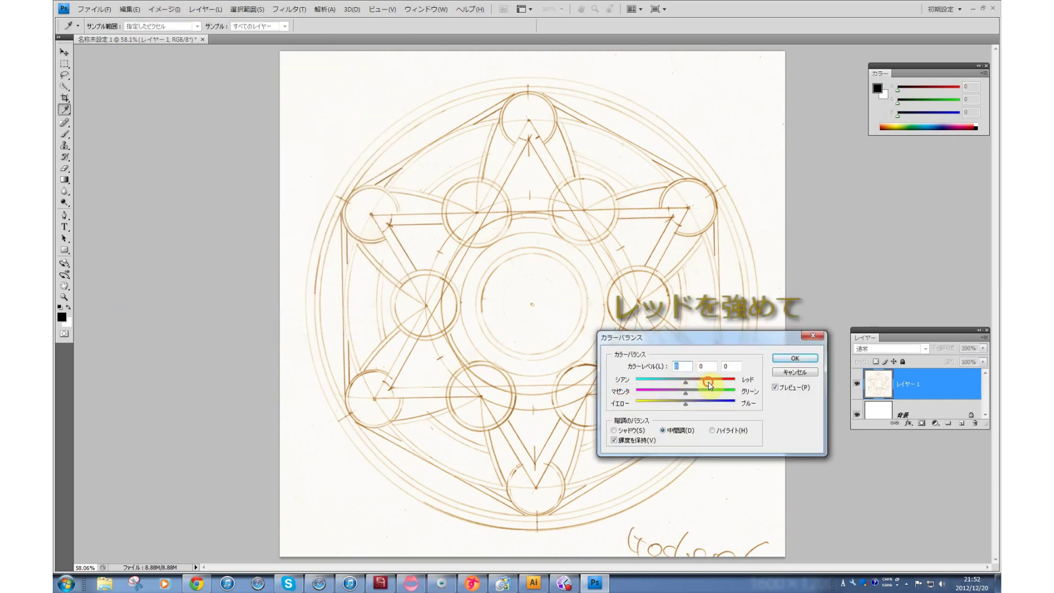
left_click(655, 404)
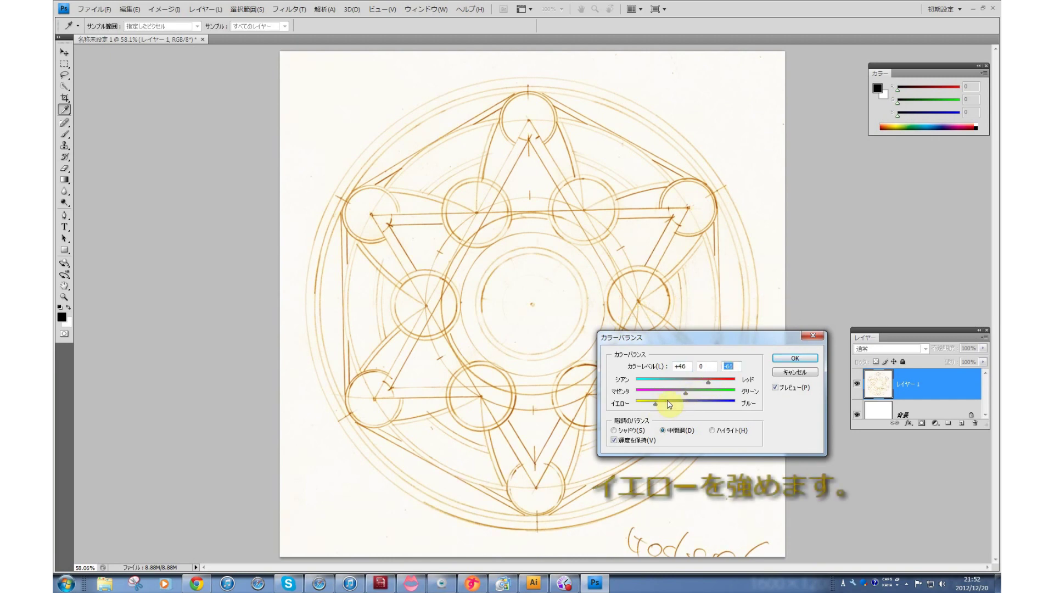
left_click(794, 358)
key("m")
left_click(288, 9)
mouse_move(330, 123)
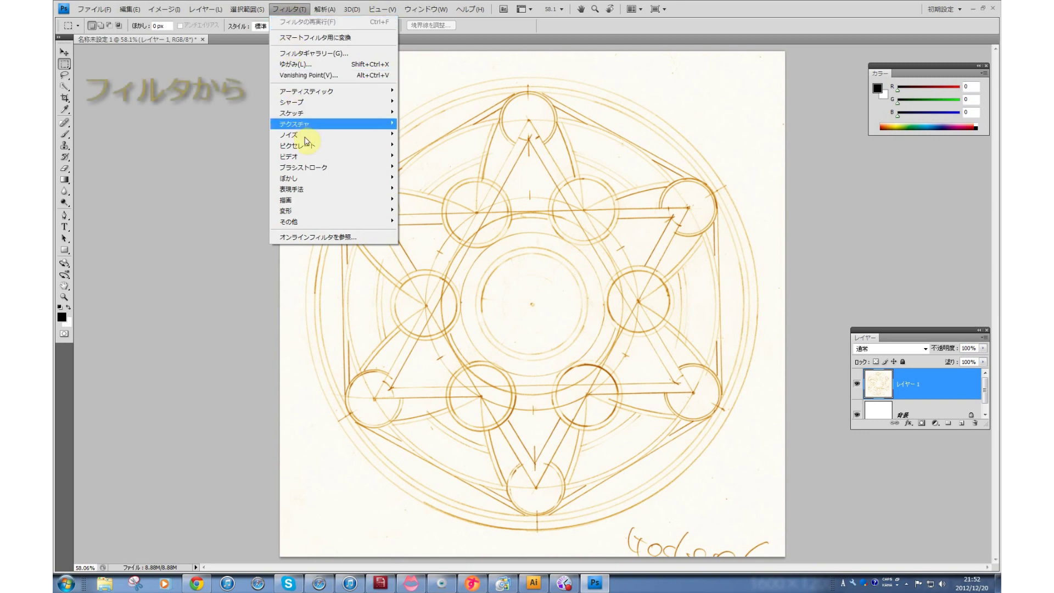
Apply Dust & Scratches to the magic circle with a small radius and threshold 11 levels
left_click(421, 135)
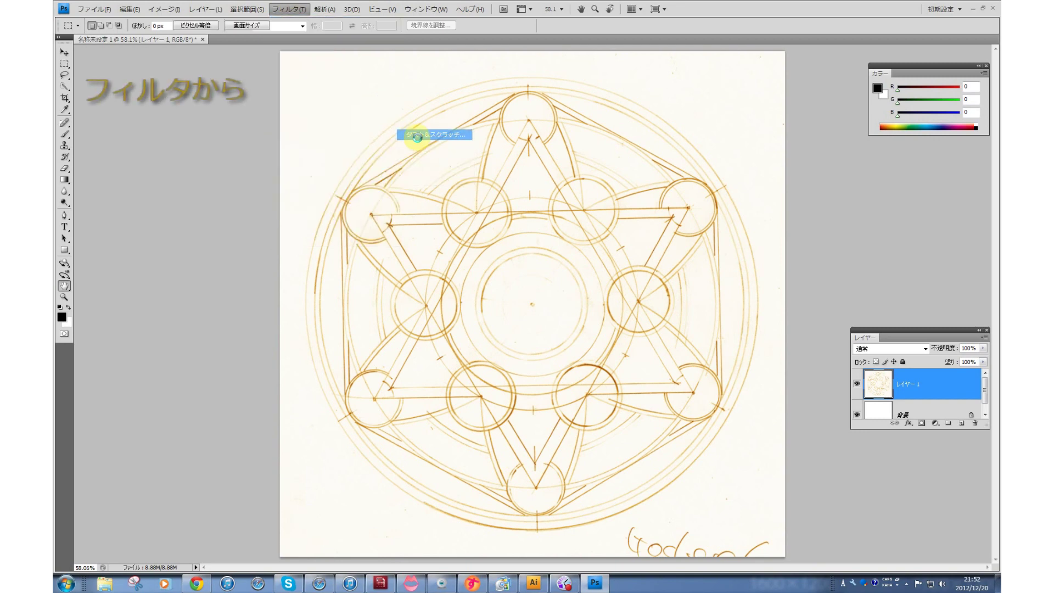
left_click_drag(650, 197, 798, 185)
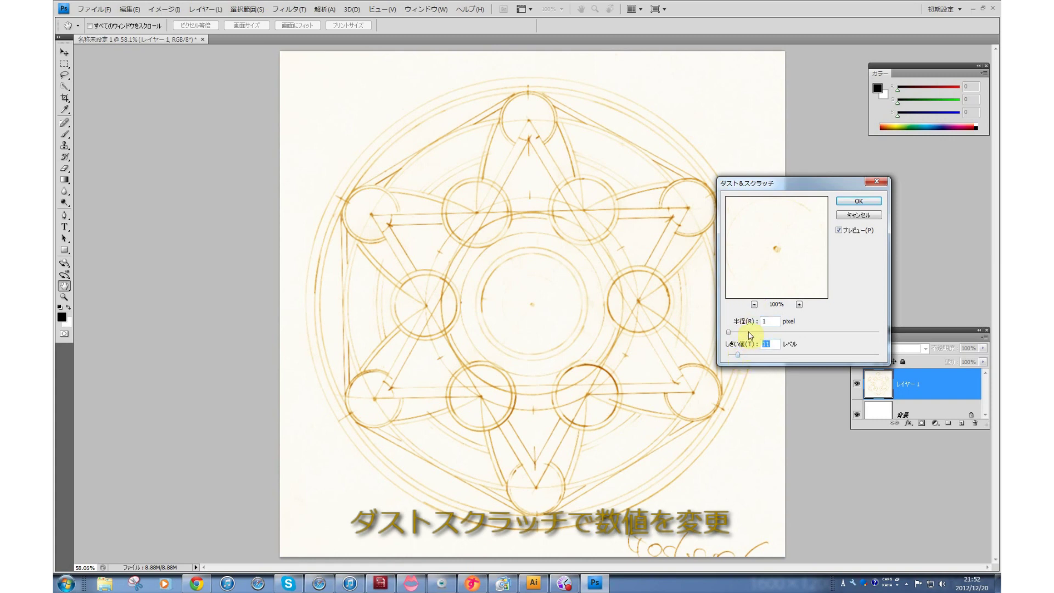
left_click_drag(729, 332, 739, 332)
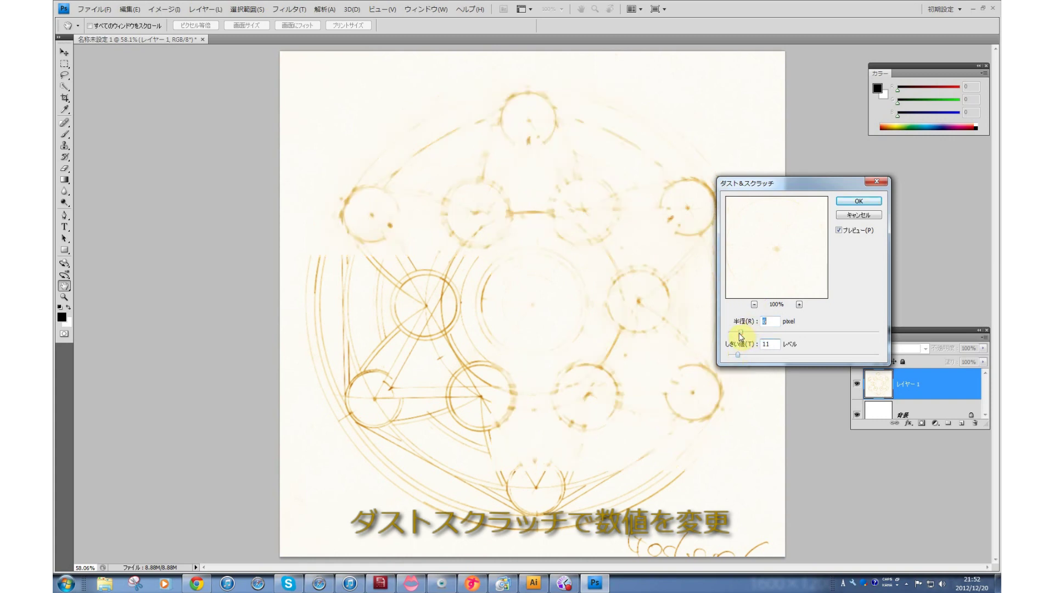
left_click_drag(739, 336, 731, 333)
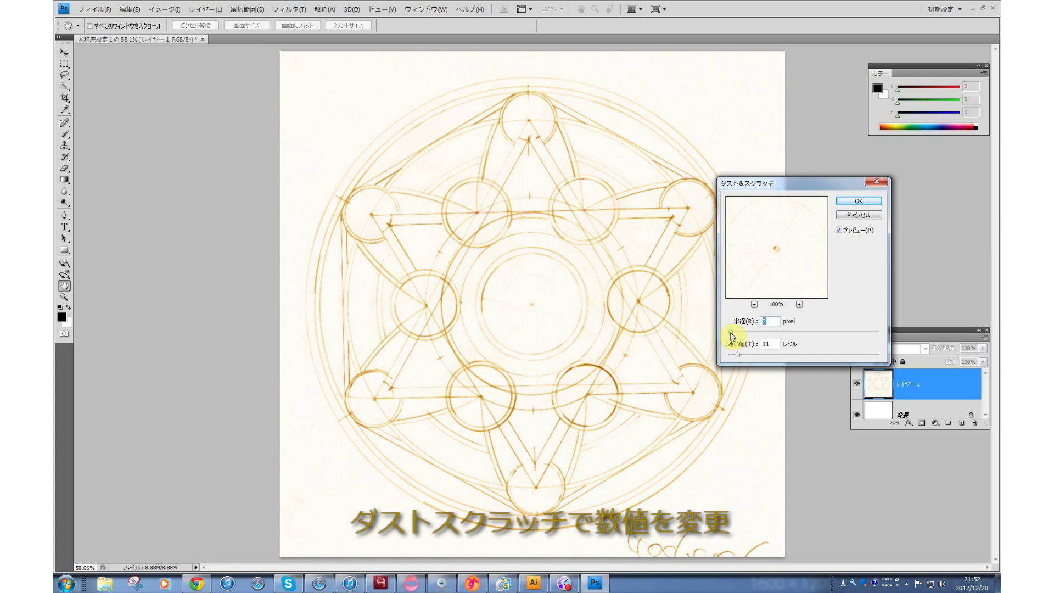
left_click(859, 199)
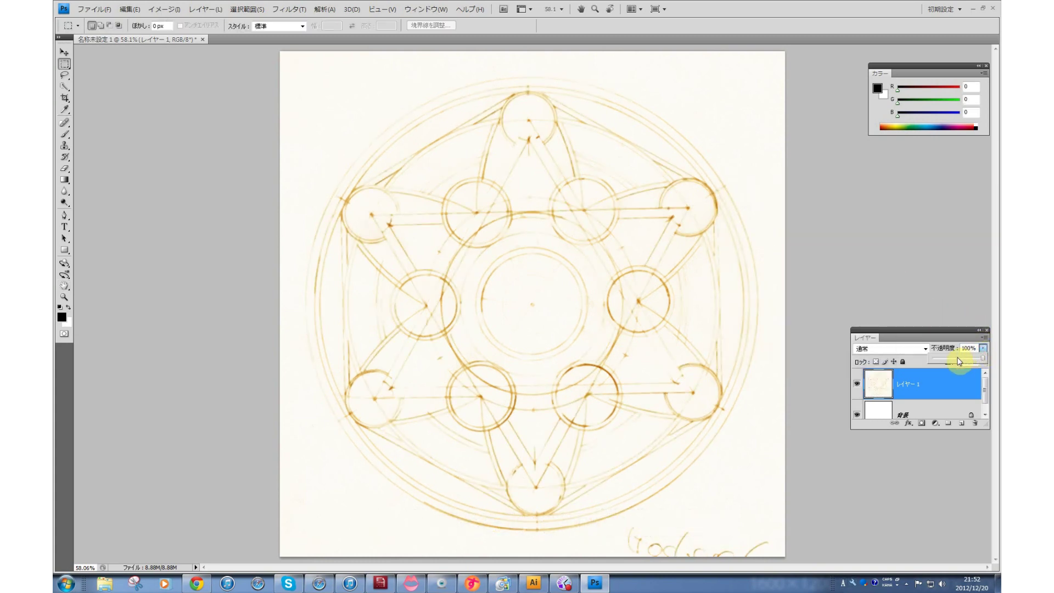
Set the sketch layer to about 55% opacity with Multiply blending
left_click_drag(958, 361, 960, 359)
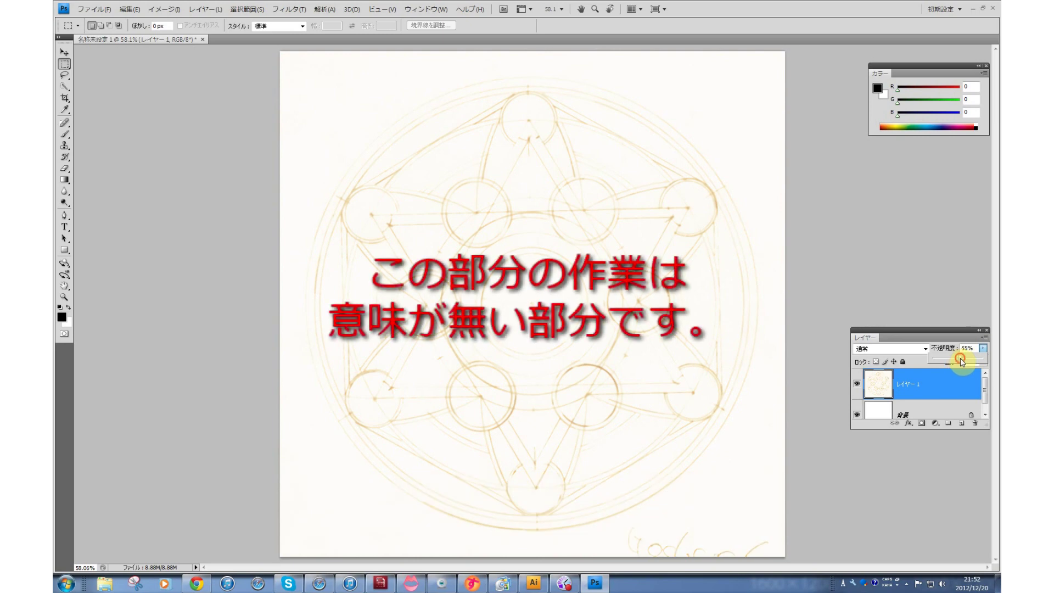
left_click(896, 348)
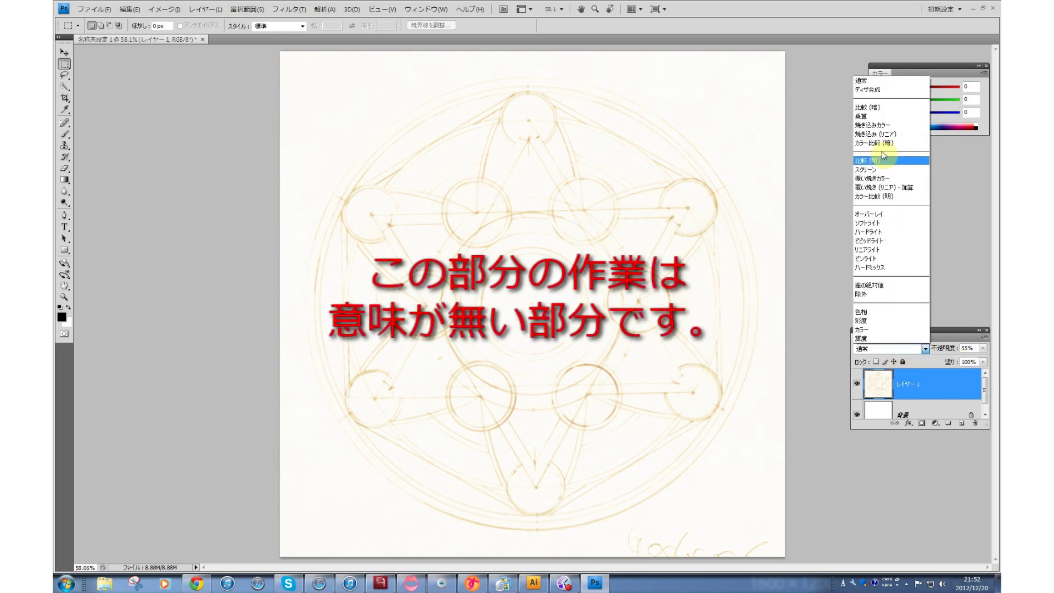
left_click(880, 117)
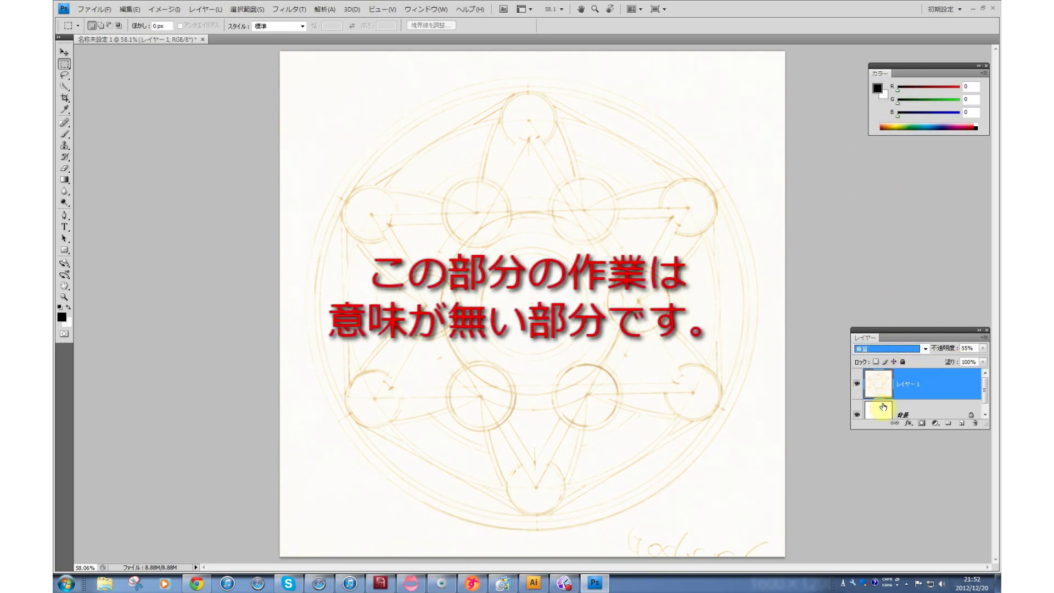
Add a white-filled layer above the Background and hide Layer 1
left_click(915, 413)
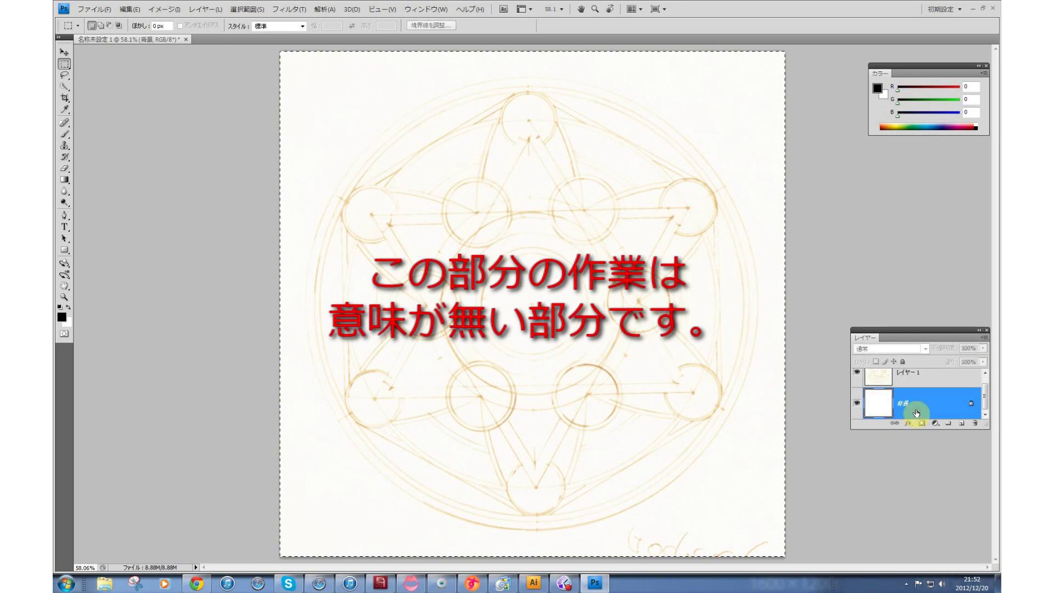
key("ctrl+d")
key("ctrl+shift+alt+n")
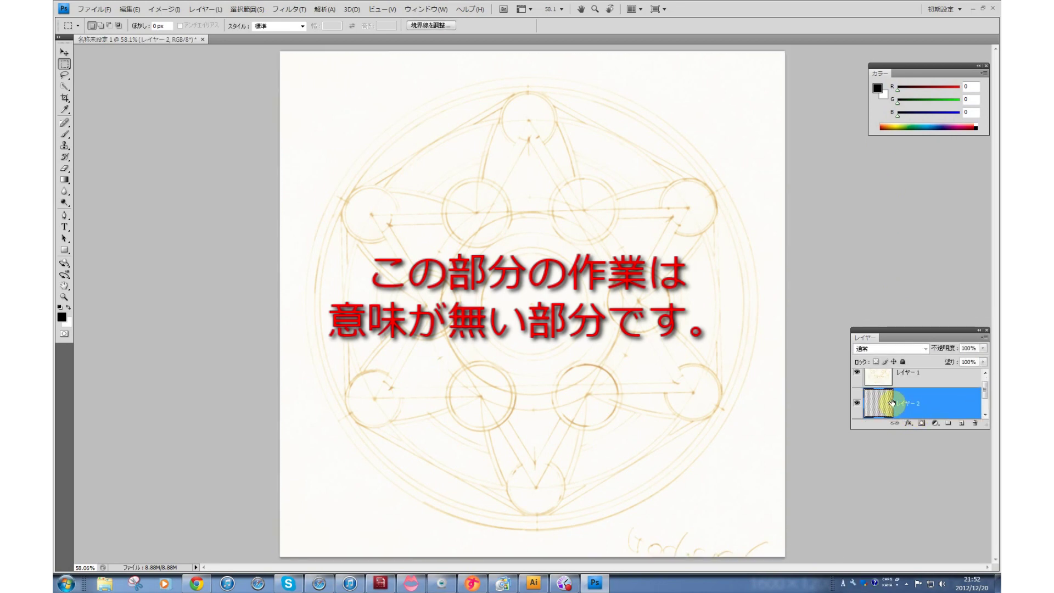
left_click(856, 372)
key("ctrl+BackSpace")
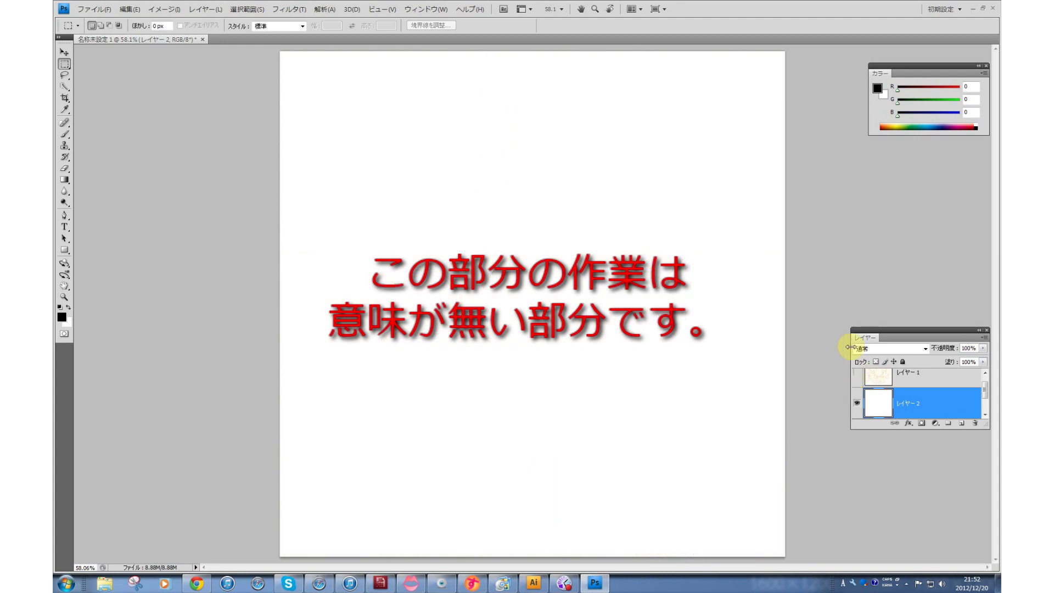
Enlarge the Layers panel, delete the extra blank layer, and select all on Layer 1
mouse_move(923, 330)
left_mouse_down()
mouse_move(890, 285)
mouse_move(870, 190)
left_mouse_up()
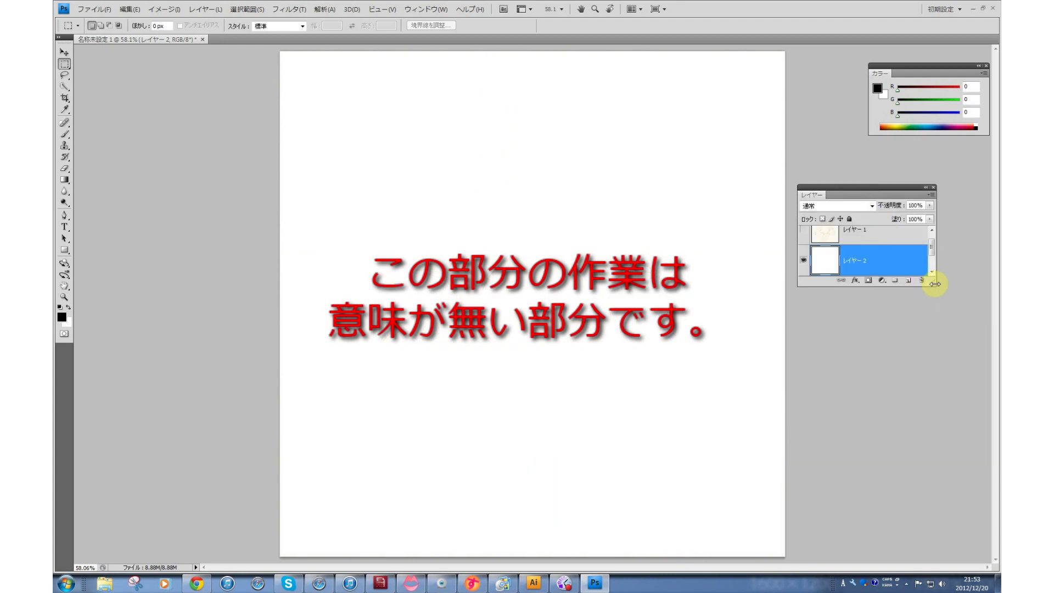
mouse_move(934, 283)
left_mouse_down()
mouse_move(936, 430)
mouse_move(949, 462)
left_mouse_up()
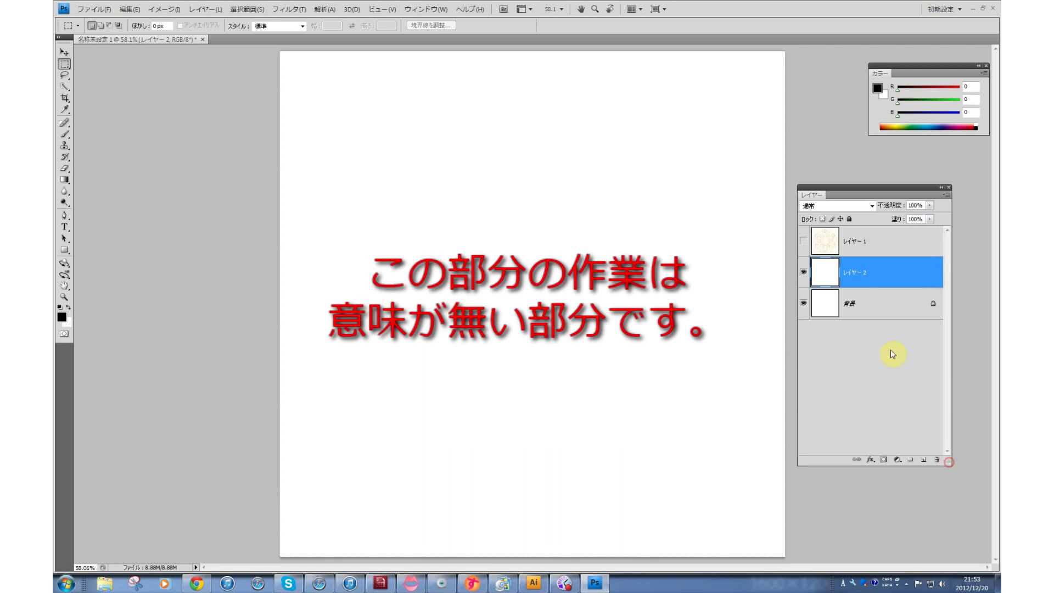
key("Delete")
key("ctrl+a")
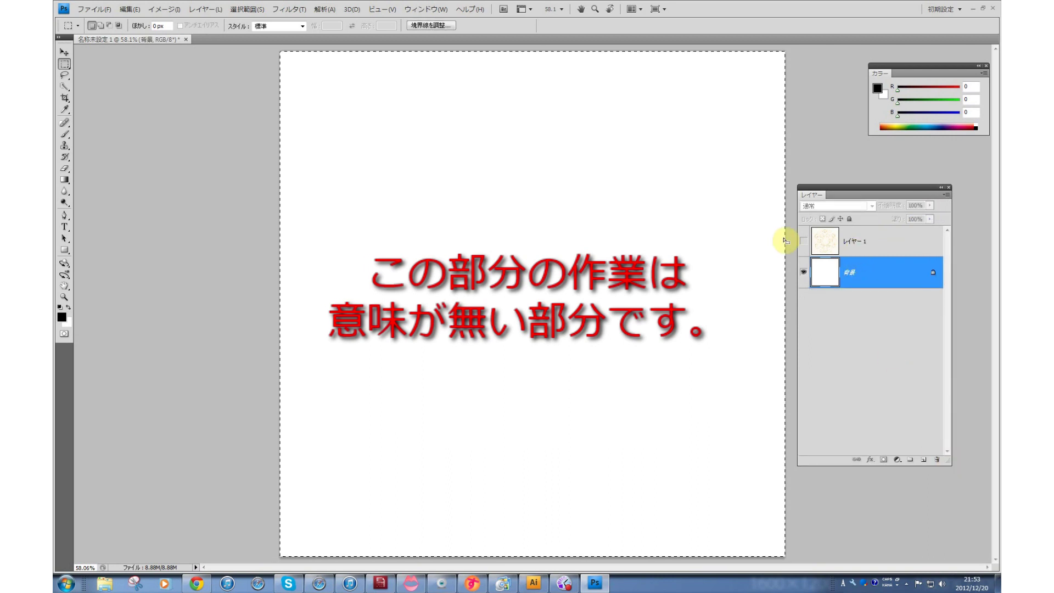
left_click(808, 244)
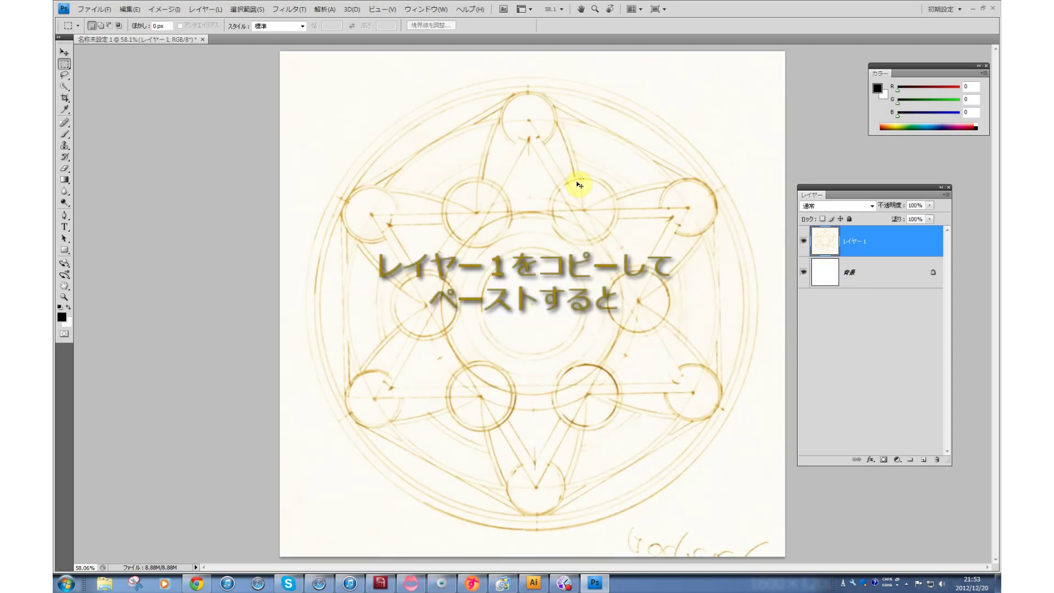
Paste the sketch as Layer 2 and apply Dust & Scratches at a 2-pixel radius
key("ctrl+v")
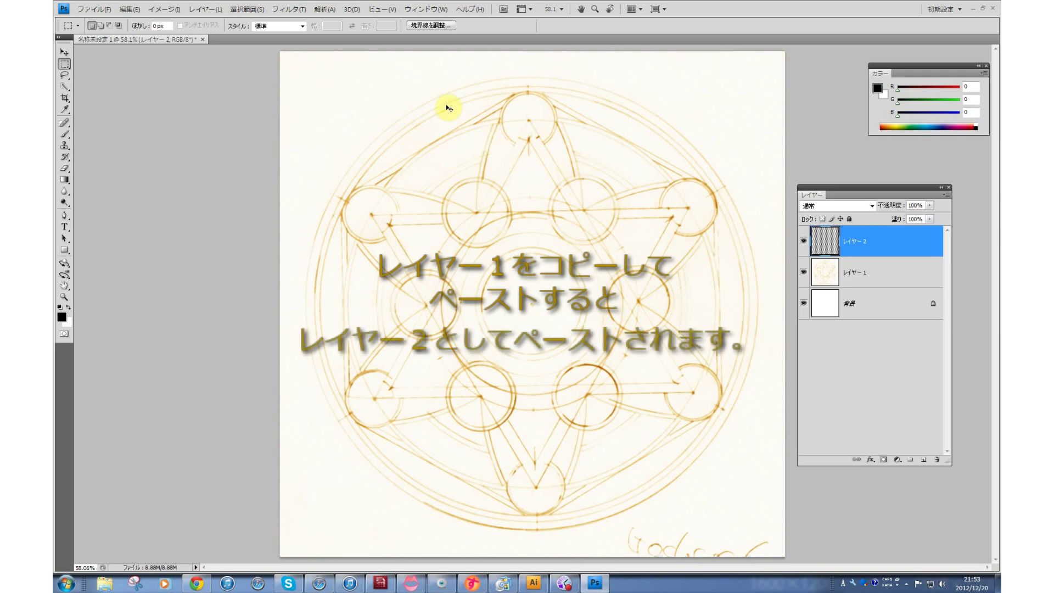
left_click(287, 9)
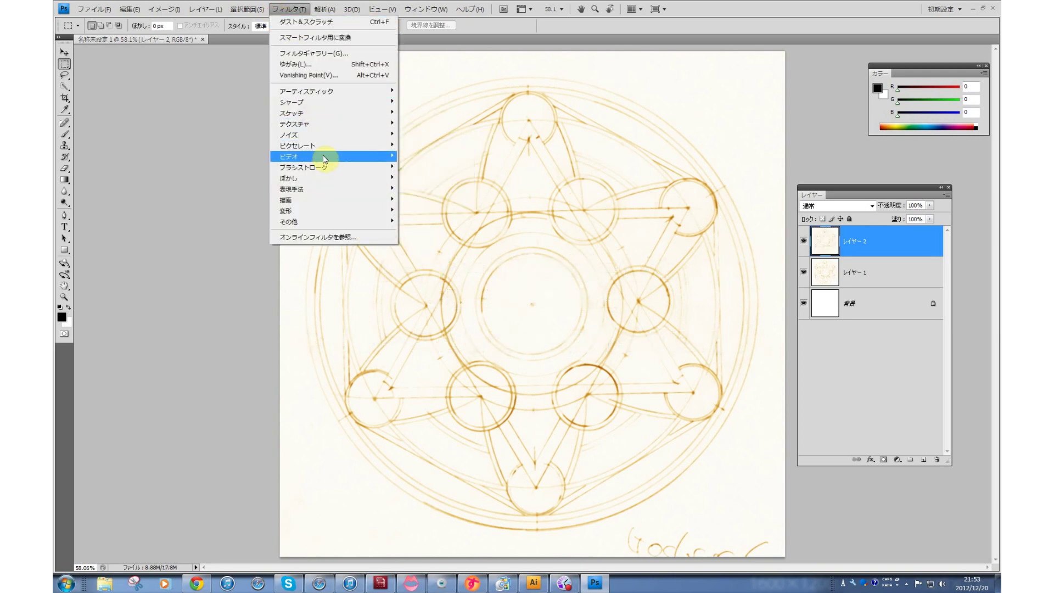
mouse_move(334, 134)
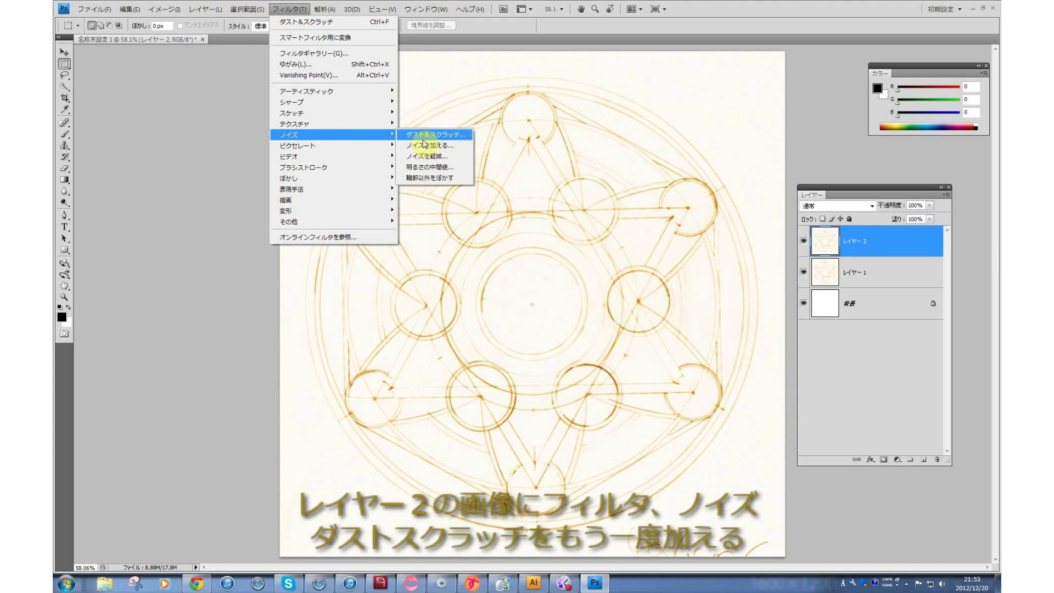
left_click(422, 137)
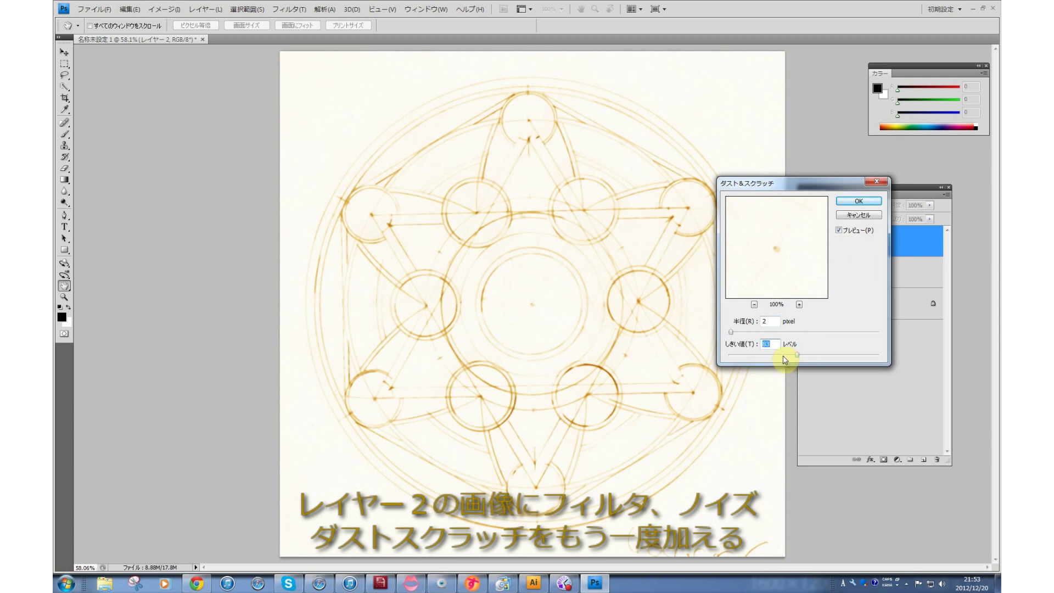
left_click(857, 202)
Darken Layer 2's lines with a Levels midtone input value of 0.25
key("m")
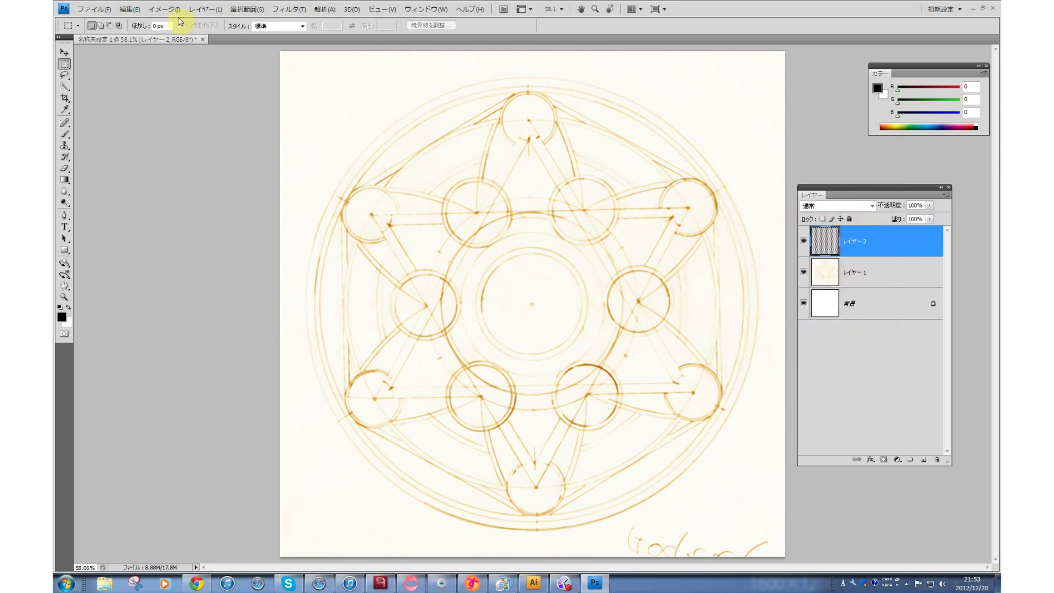
left_click(175, 9)
mouse_move(173, 38)
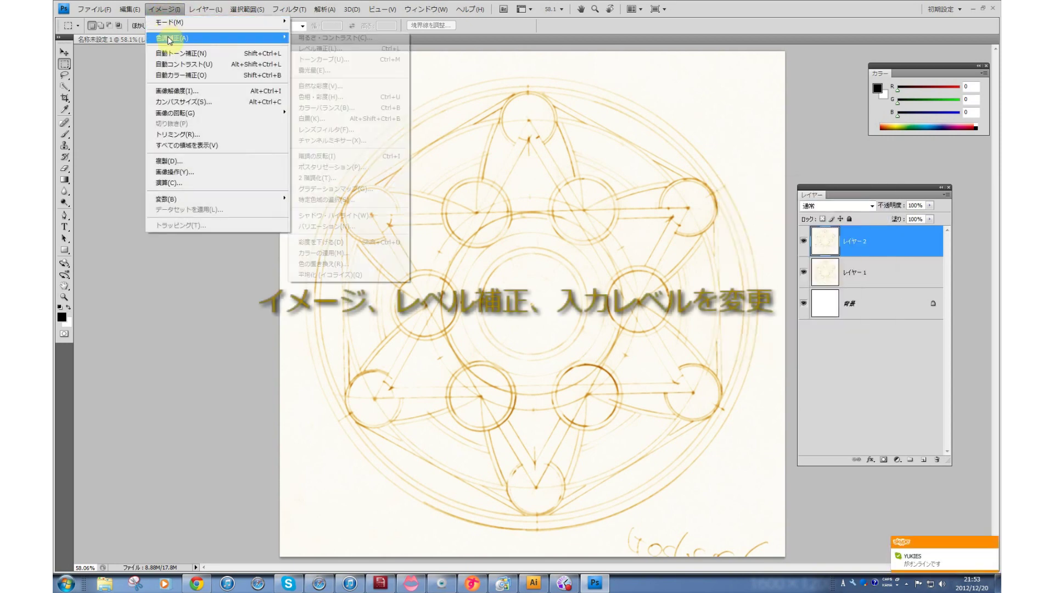
left_click(305, 50)
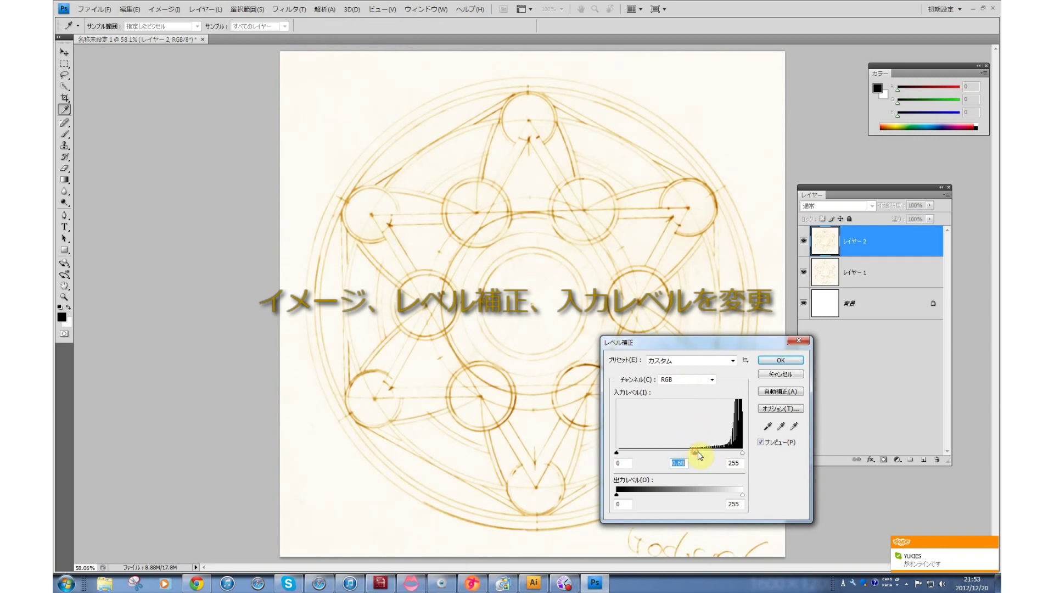
left_click_drag(704, 455, 723, 456)
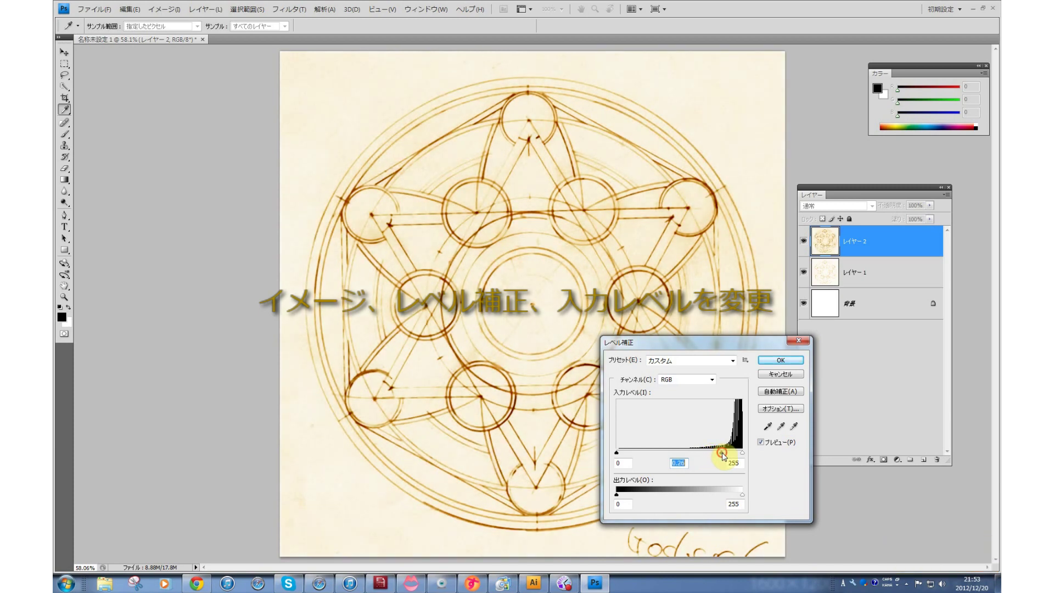
left_click(779, 360)
left_click(859, 244)
left_click_drag(860, 244, 859, 283)
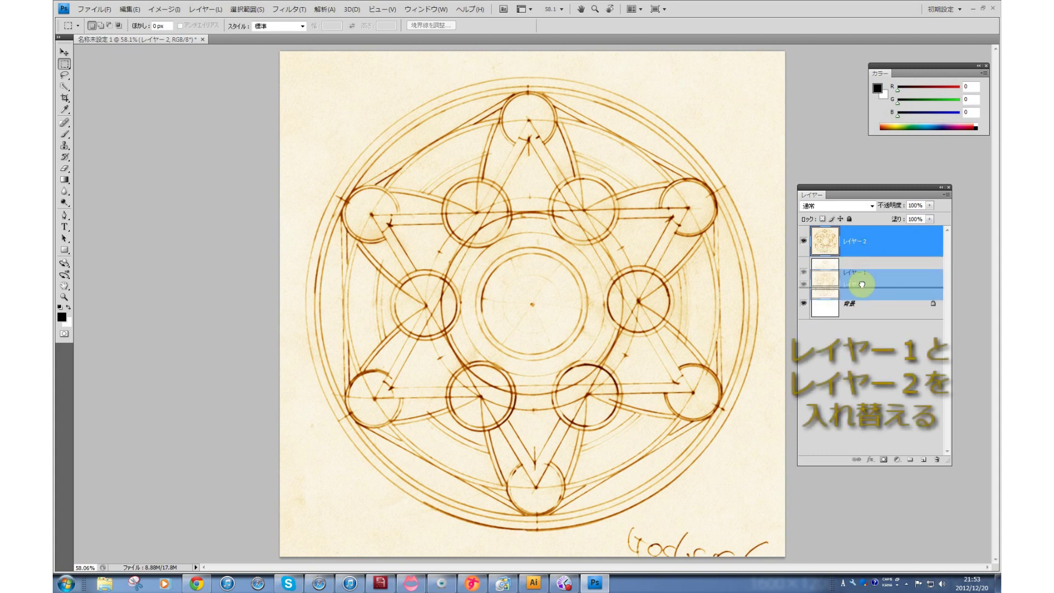
Move Layer 2 below Layer 1 and set Layer 1 to Multiply blending
left_click_drag(861, 263, 860, 283)
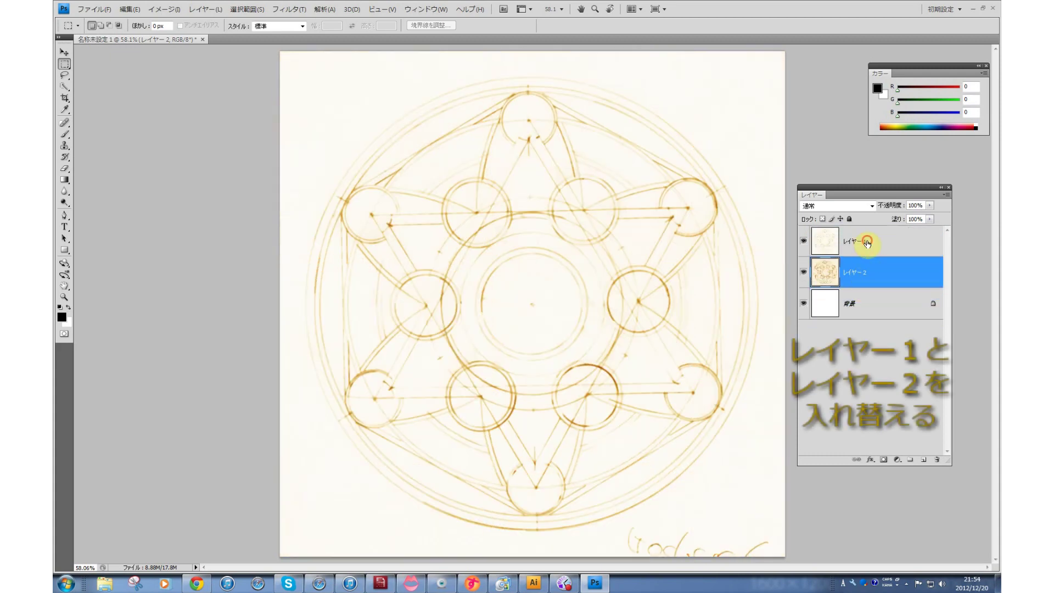
left_click(864, 241)
left_click(845, 207)
left_click(844, 252)
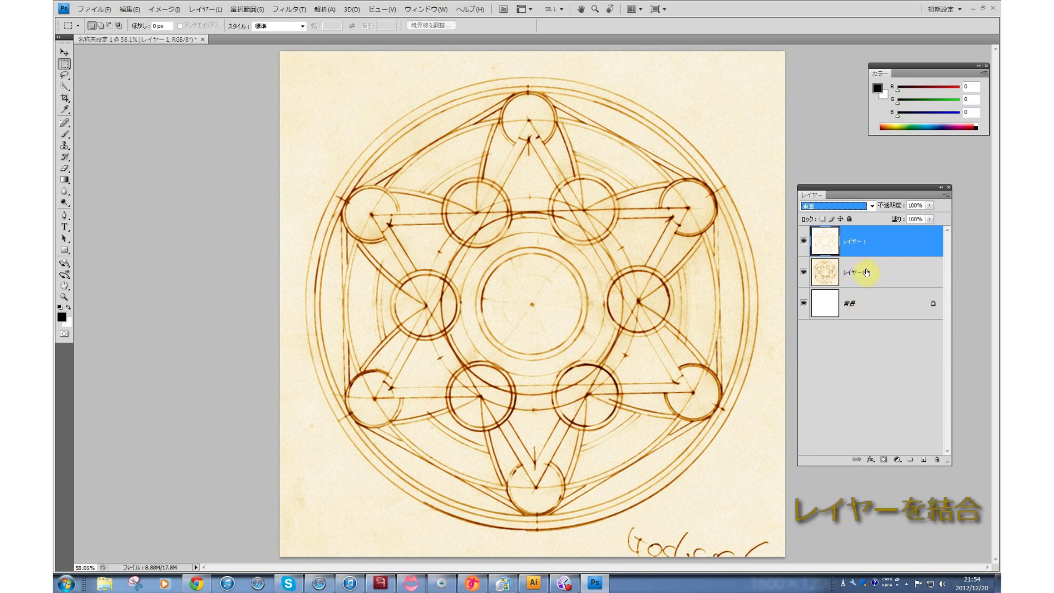
Merge Layer 1 down and paste a copy of the merged image as Layer 3
left_click(860, 240)
key("ctrl+e")
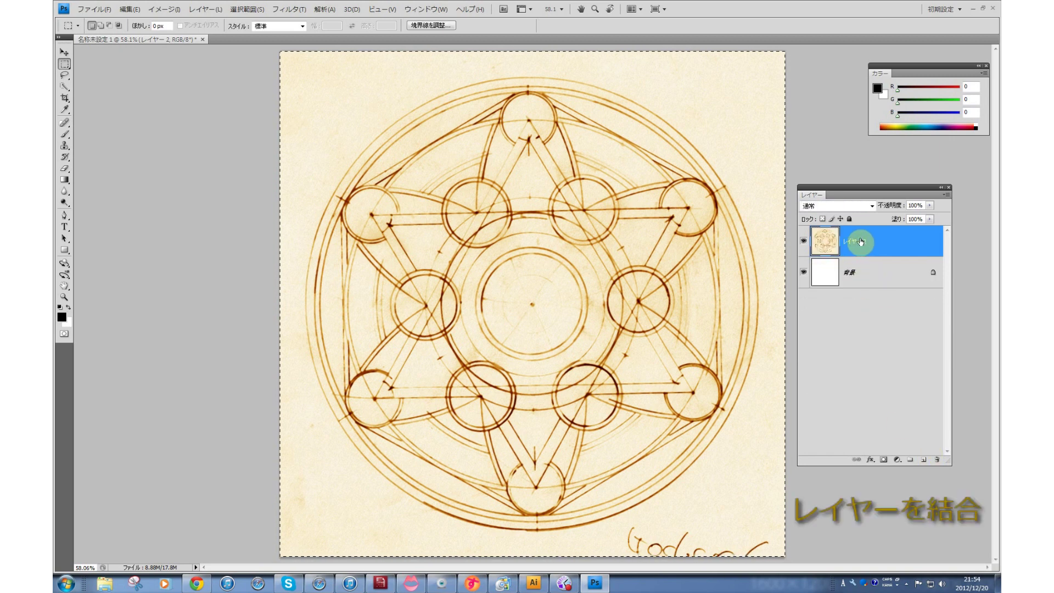
key("ctrl+c")
key("ctrl+v")
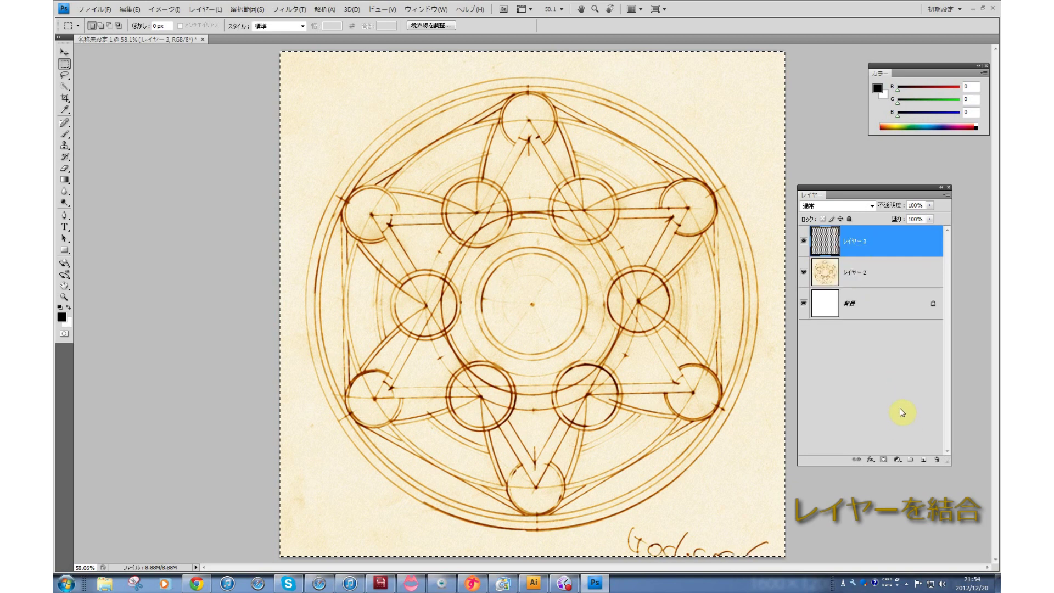
left_click(181, 8)
mouse_move(198, 38)
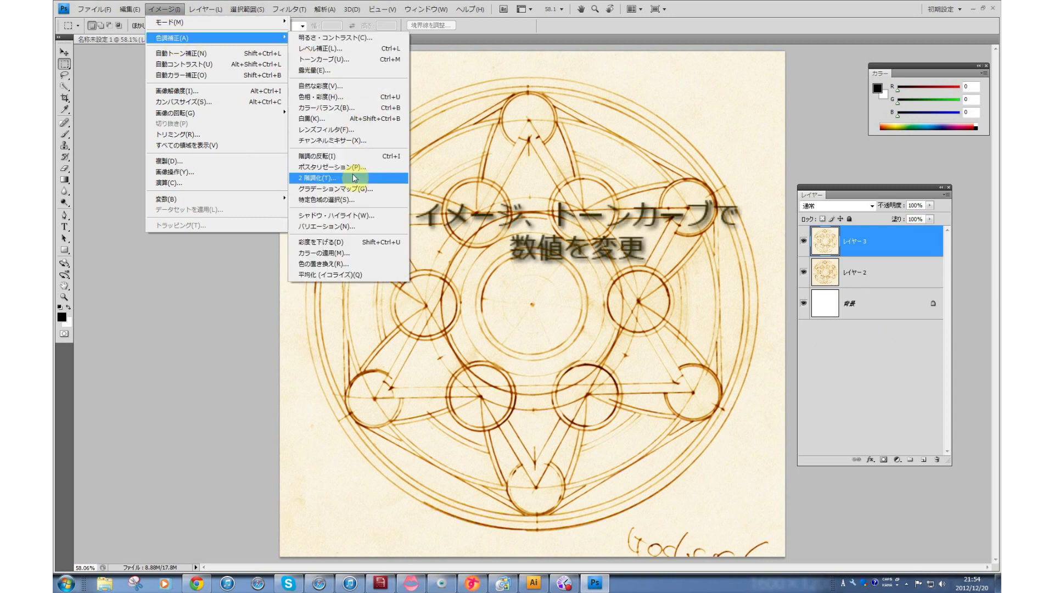
Apply Curves to Layer 3: Auto, then set the midpoint to output 124 at input 159
left_click(333, 67)
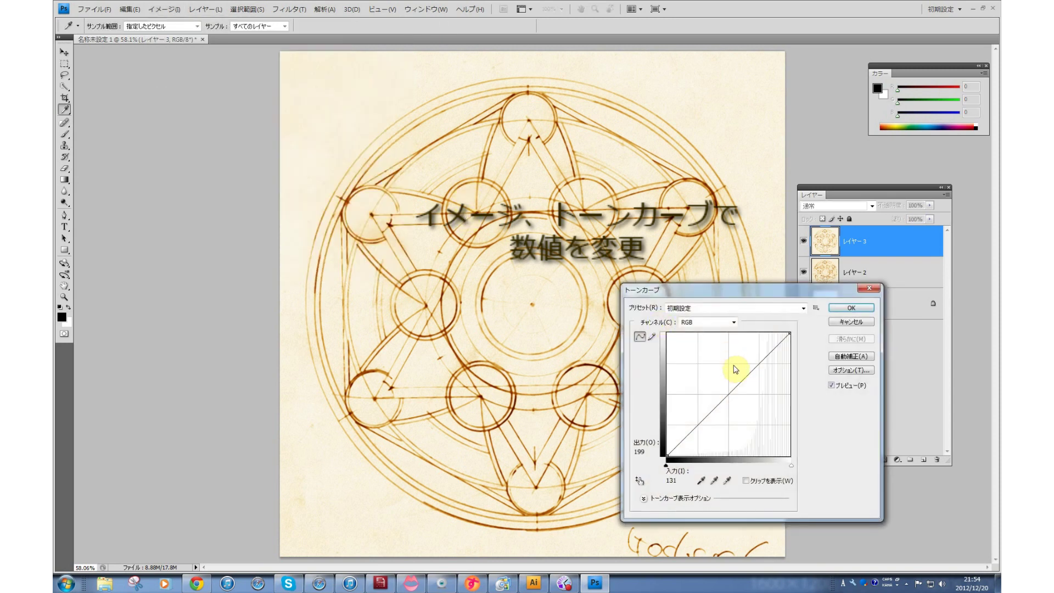
left_click(734, 393)
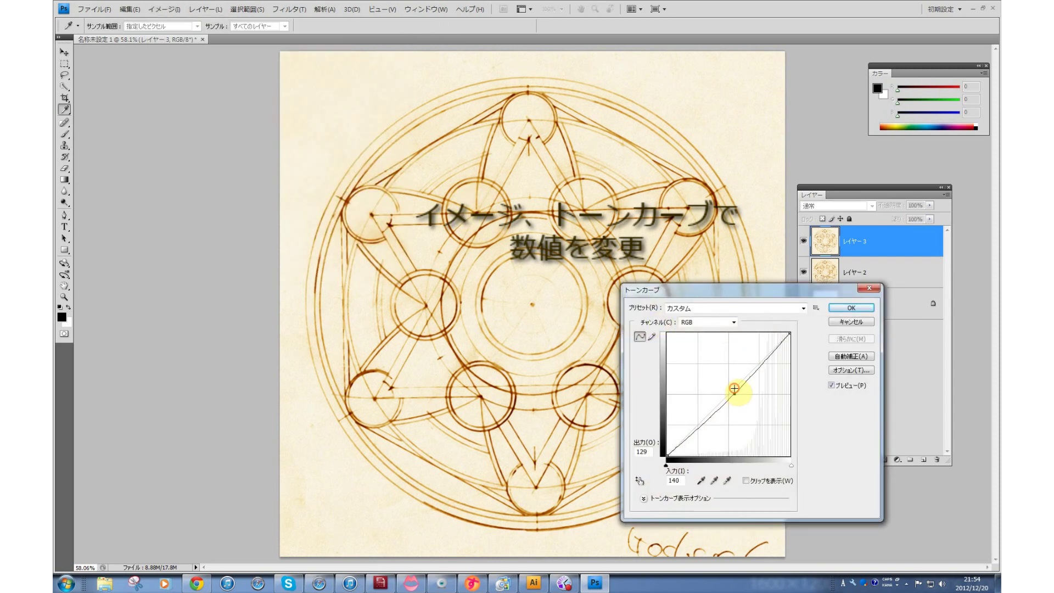
left_click_drag(738, 409, 738, 400)
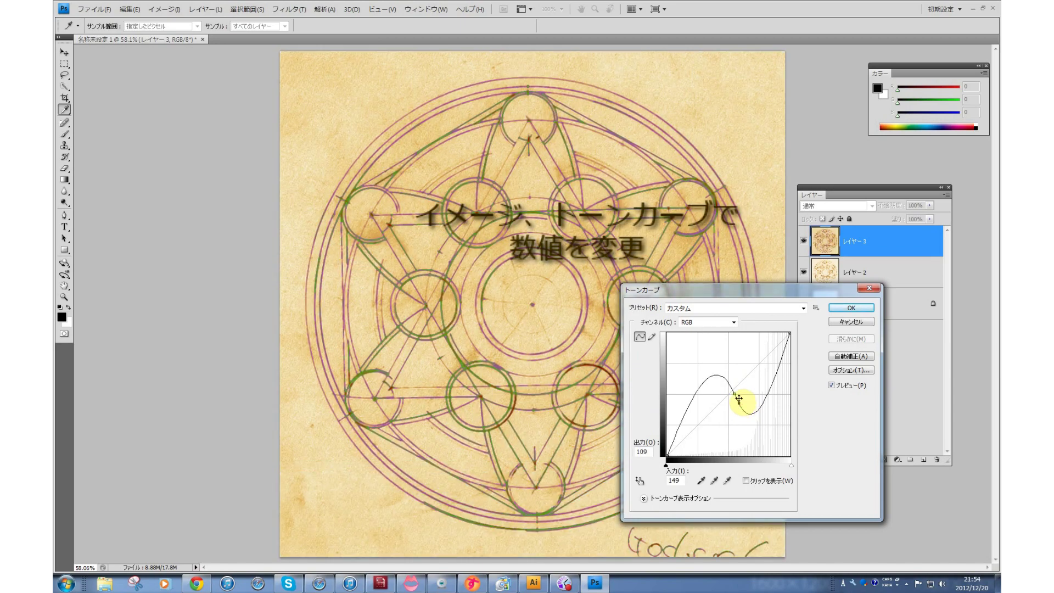
left_click(679, 473)
left_click(851, 356)
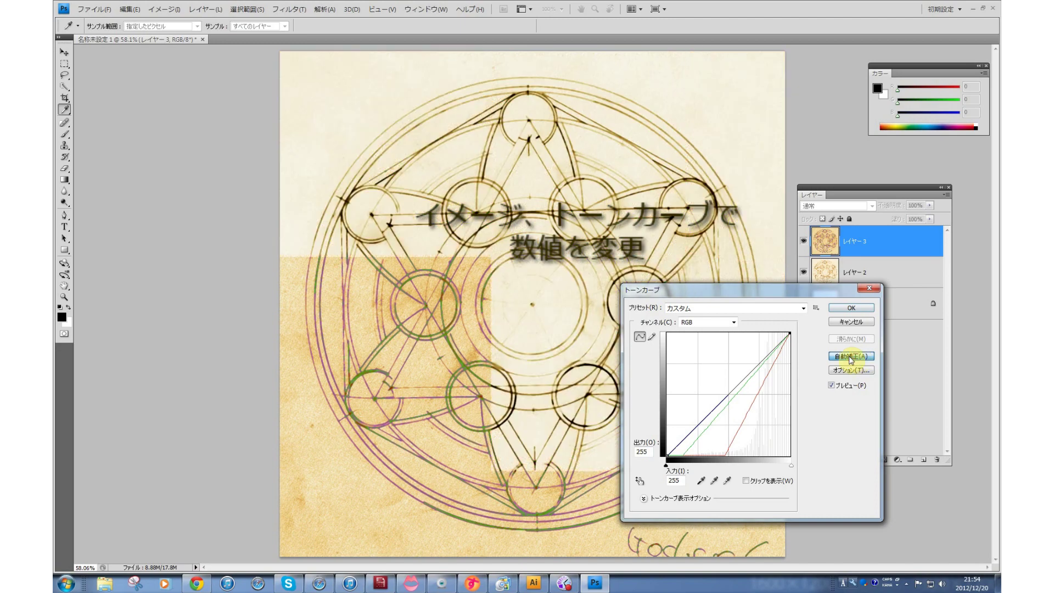
left_click_drag(730, 401, 739, 378)
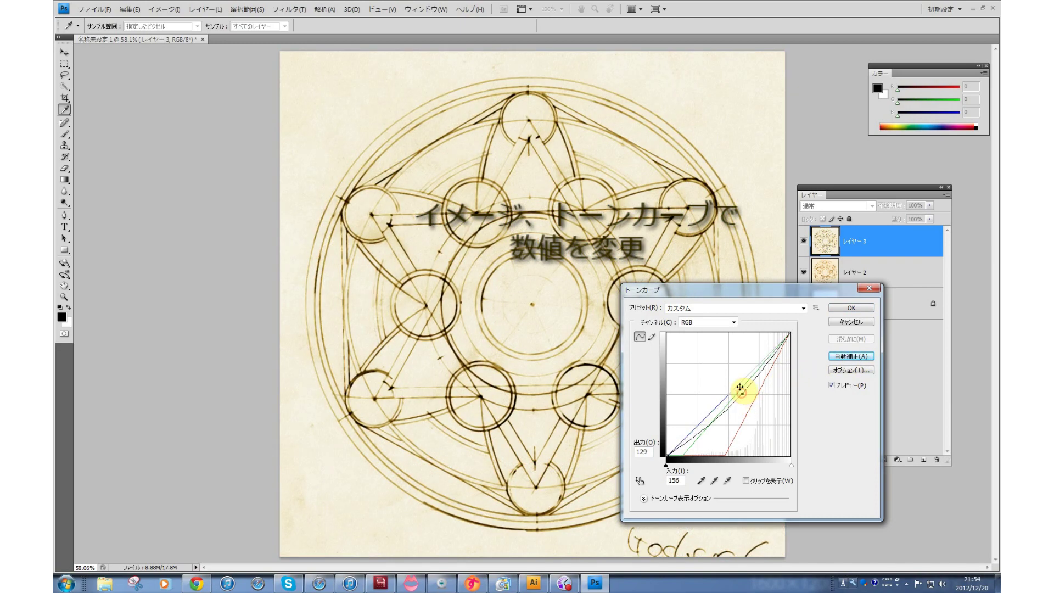
left_click_drag(739, 377, 742, 384)
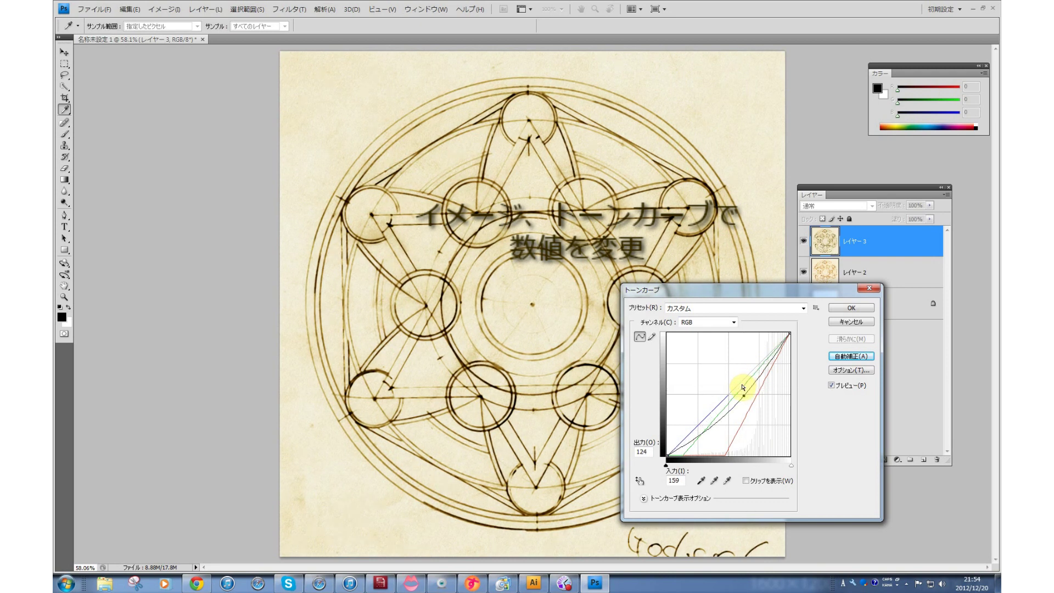
left_click(851, 308)
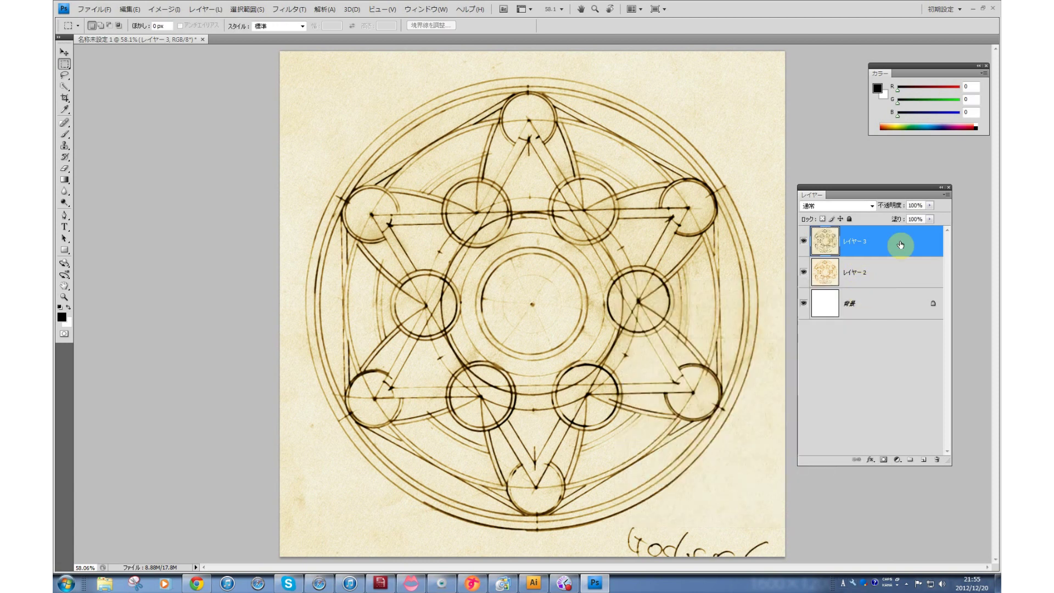
Try Multiply blending, then apply Vibrance with Saturation +31 and Vibrance +25 to Layer 3
left_click(863, 205)
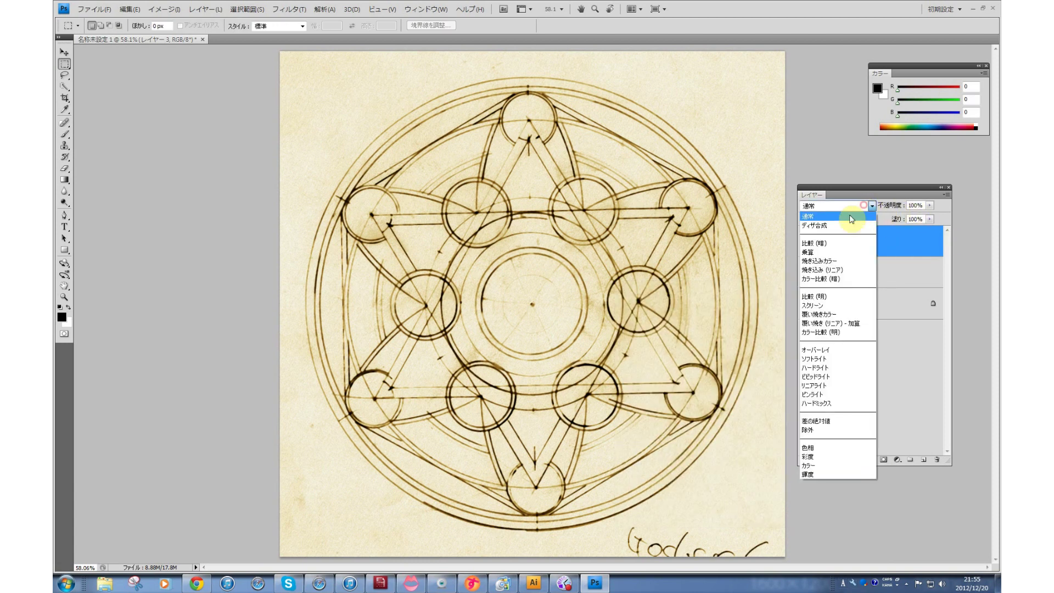
left_click(832, 251)
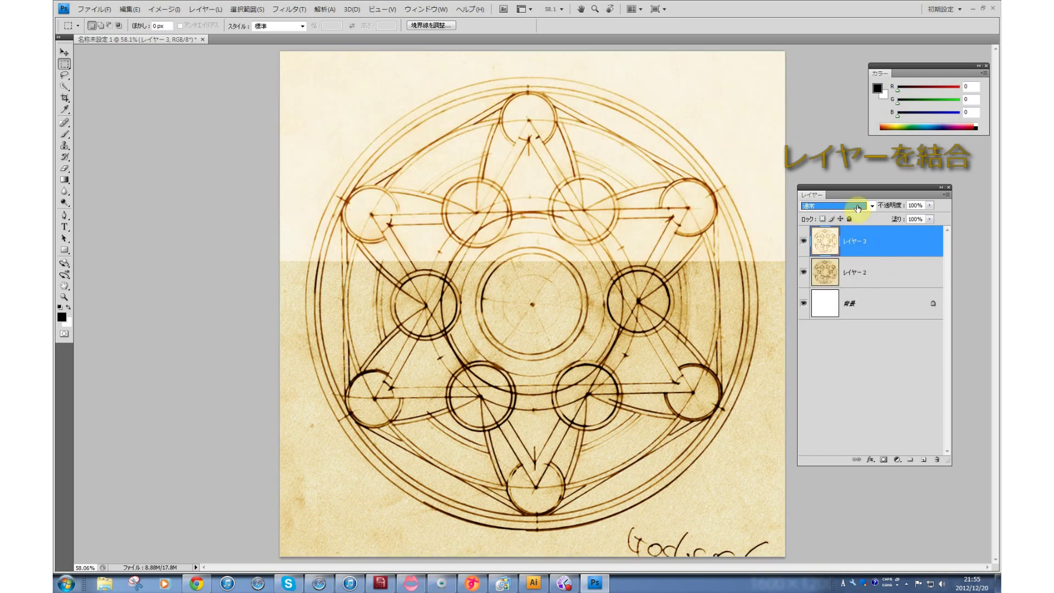
left_click(179, 6)
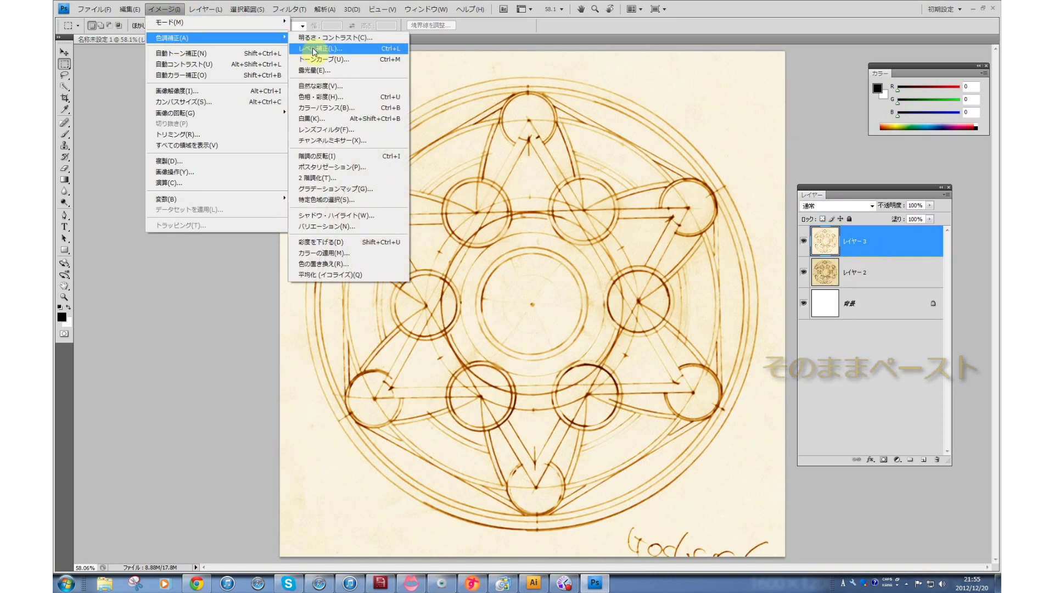
left_click(320, 86)
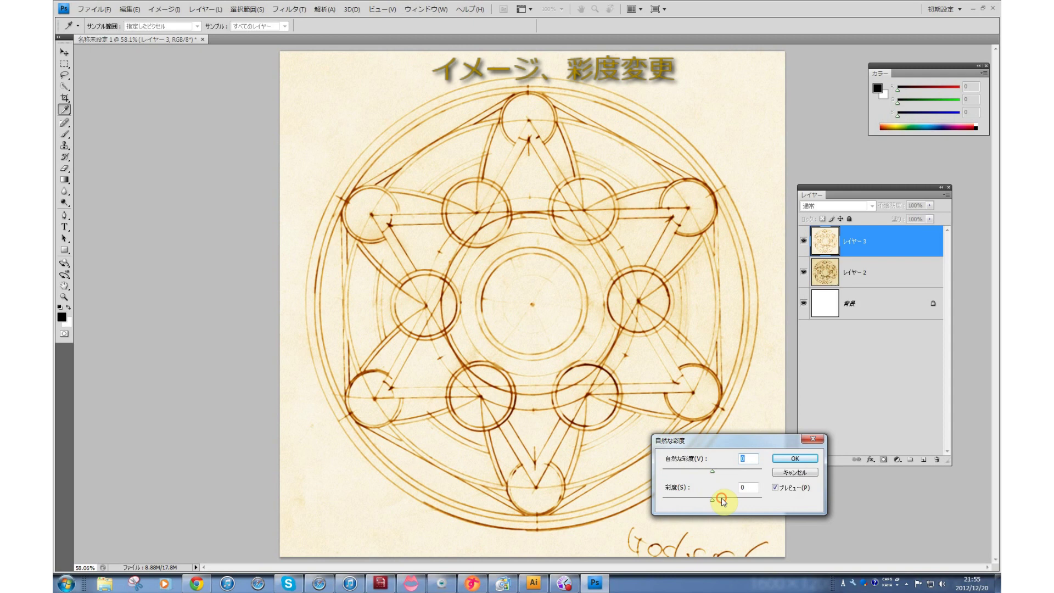
left_click_drag(722, 500, 728, 502)
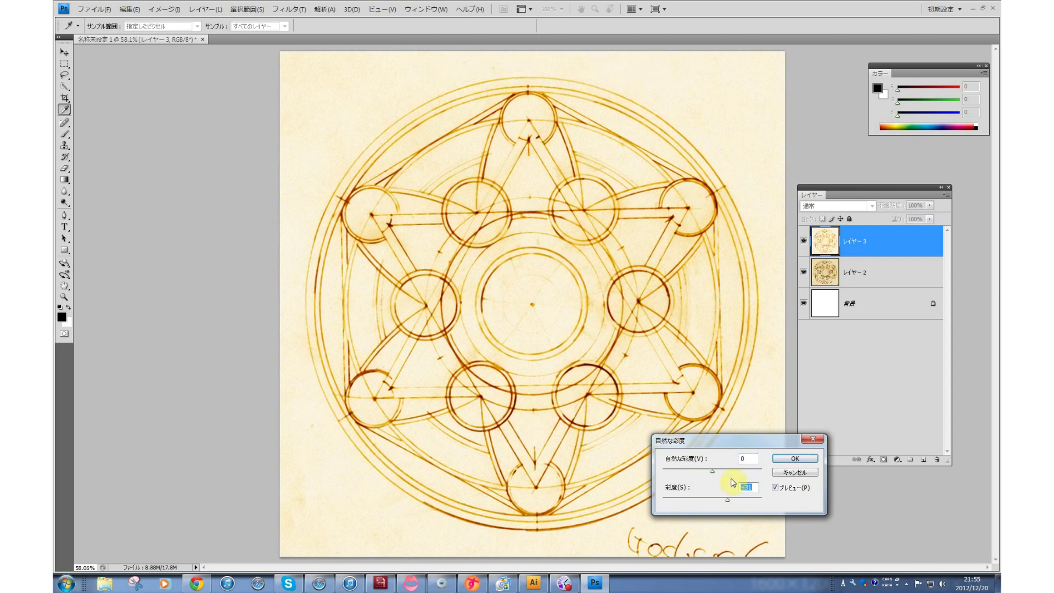
left_click(725, 471)
left_click(779, 460)
left_click(834, 206)
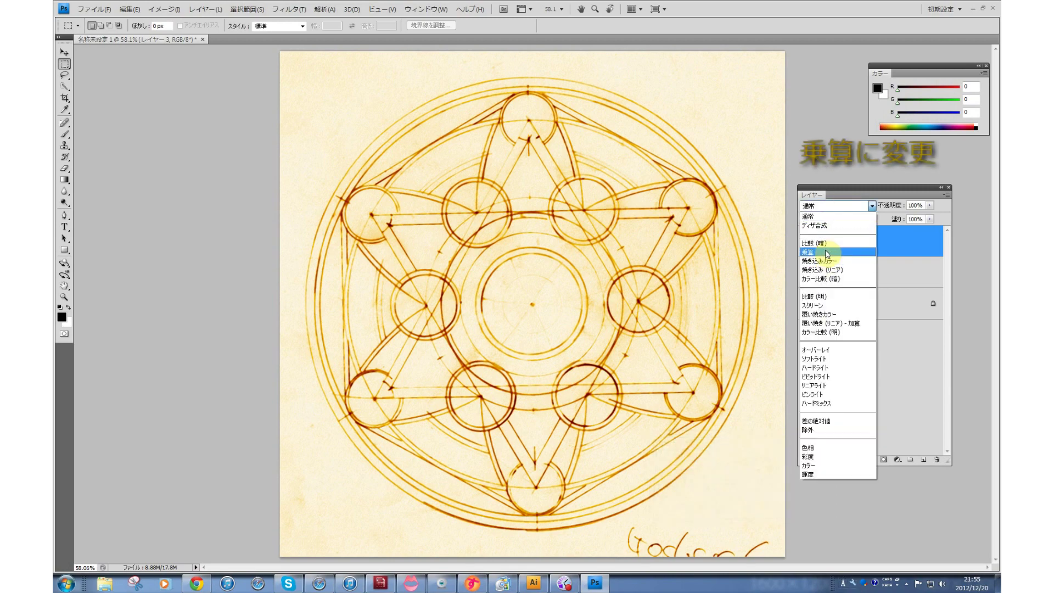
Set Layer 3 to Multiply at 28% opacity and merge it down into Layer 2
left_click(826, 250)
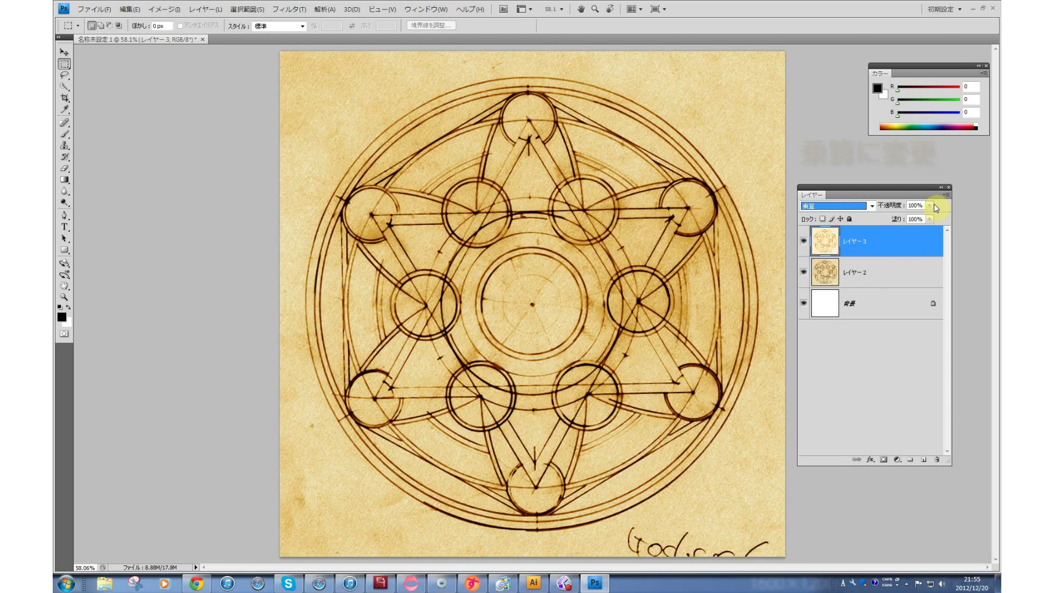
left_click(929, 205)
left_click_drag(930, 207, 906, 220)
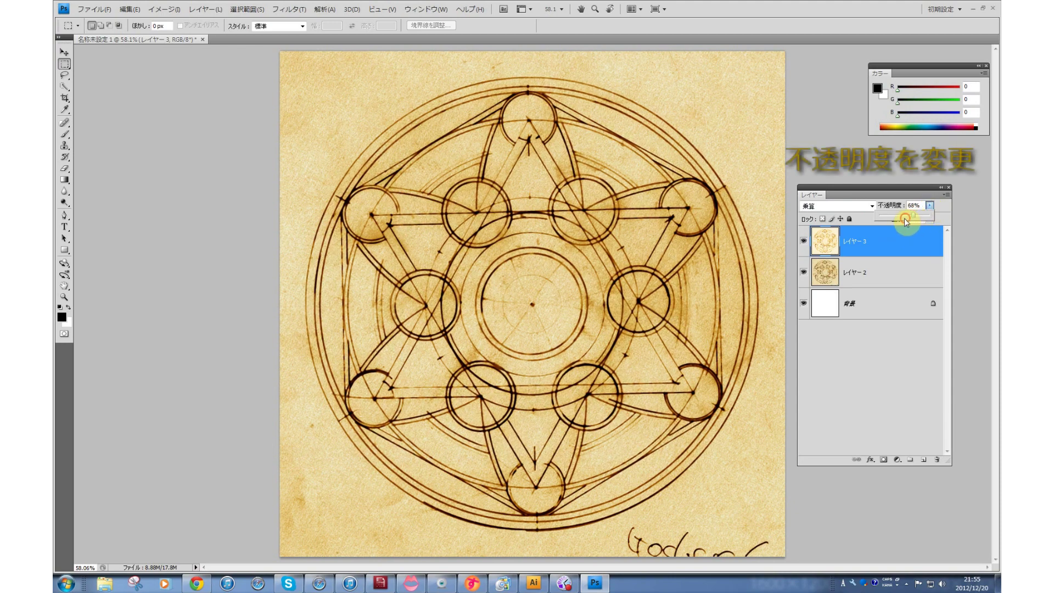
left_click_drag(901, 219, 890, 221)
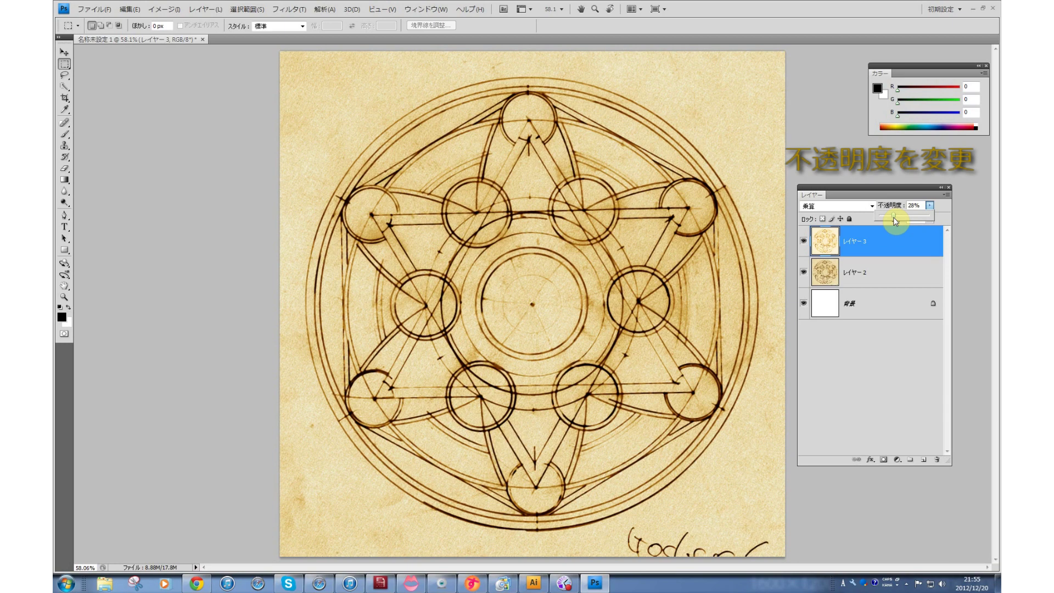
left_click(165, 9)
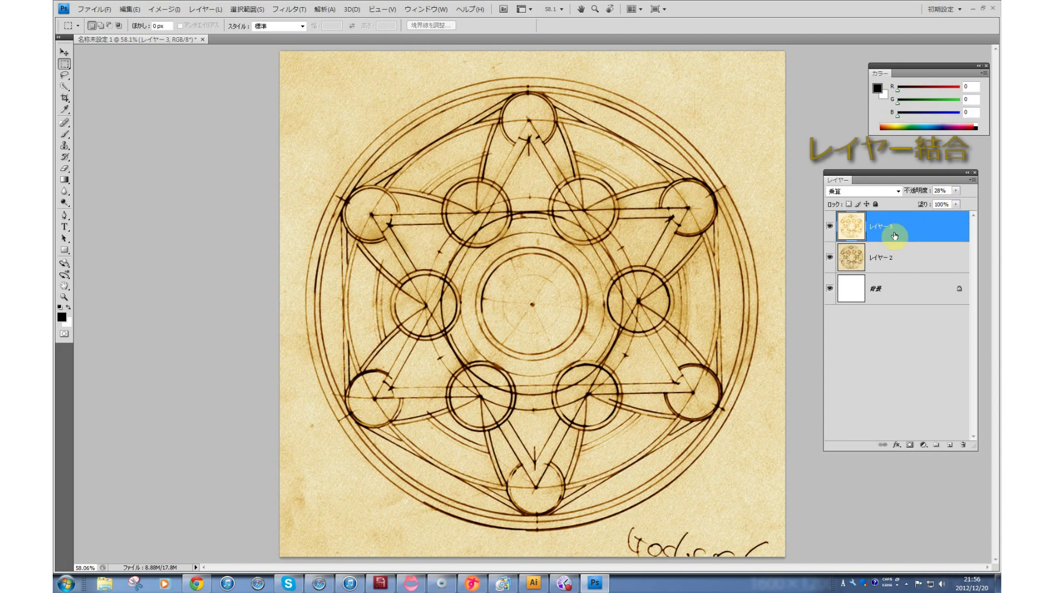
key("ctrl+e")
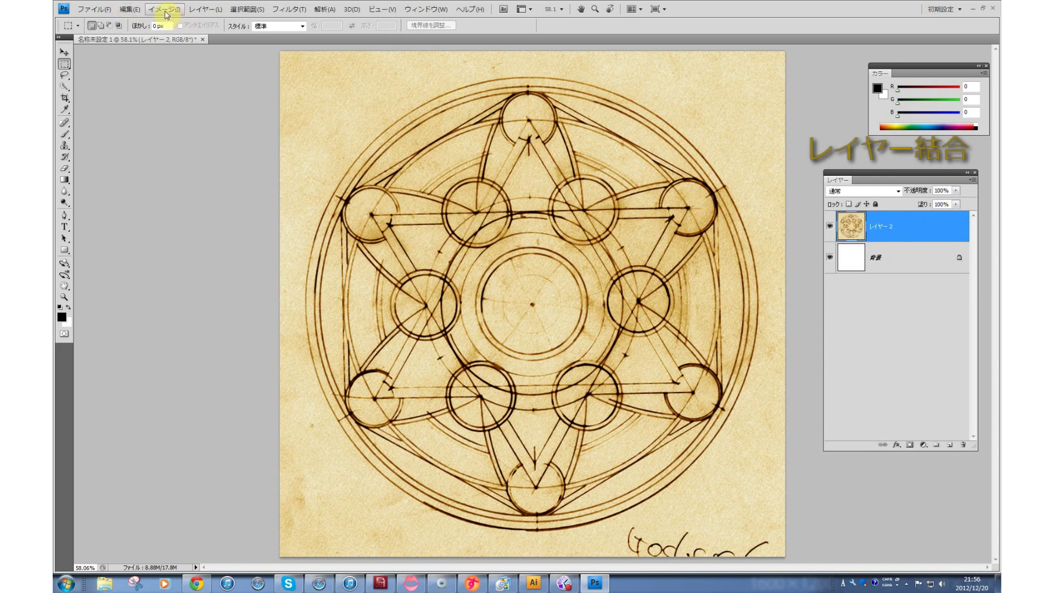
Convert the image to Grayscale, flattening it into a single Background layer
left_click(164, 9)
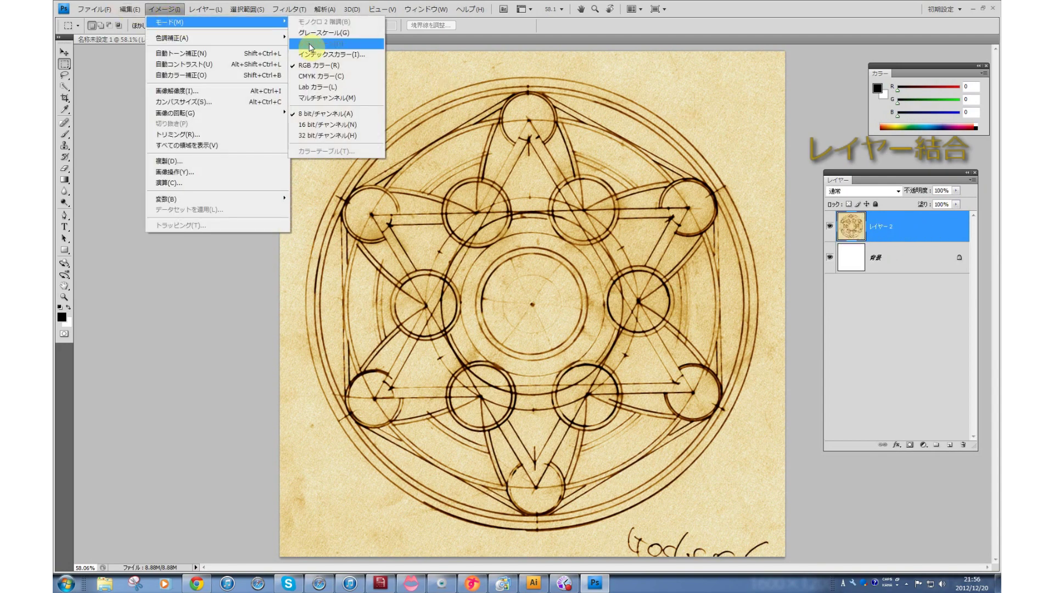
mouse_move(197, 22)
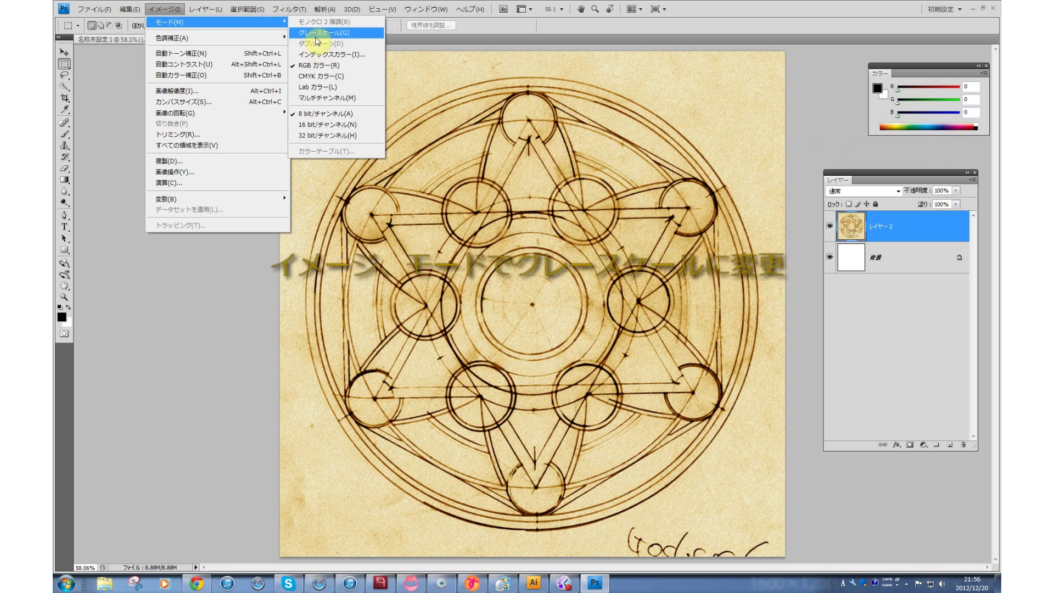
left_click(314, 33)
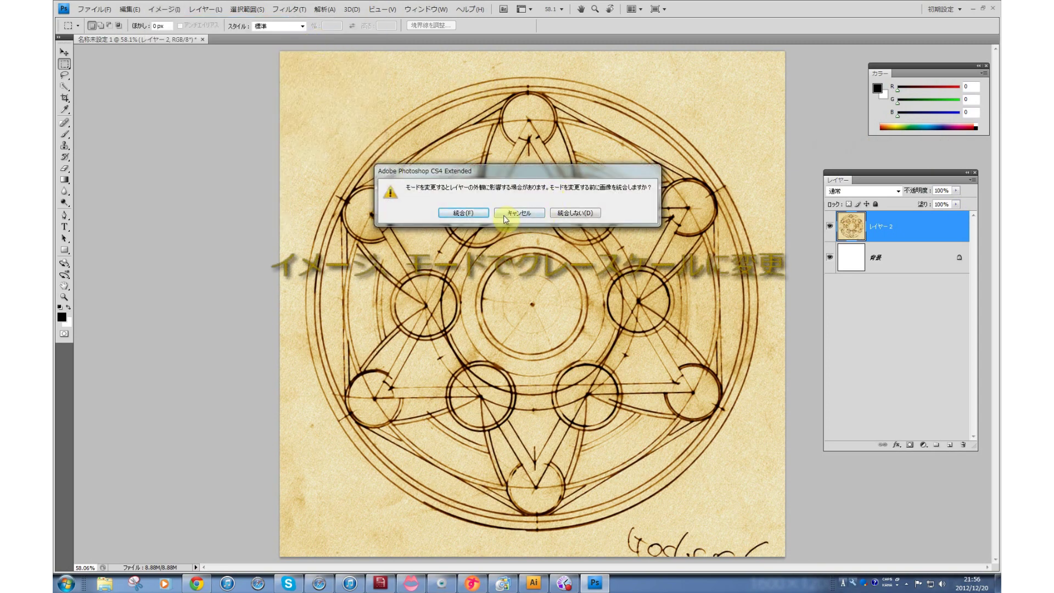
left_click(464, 213)
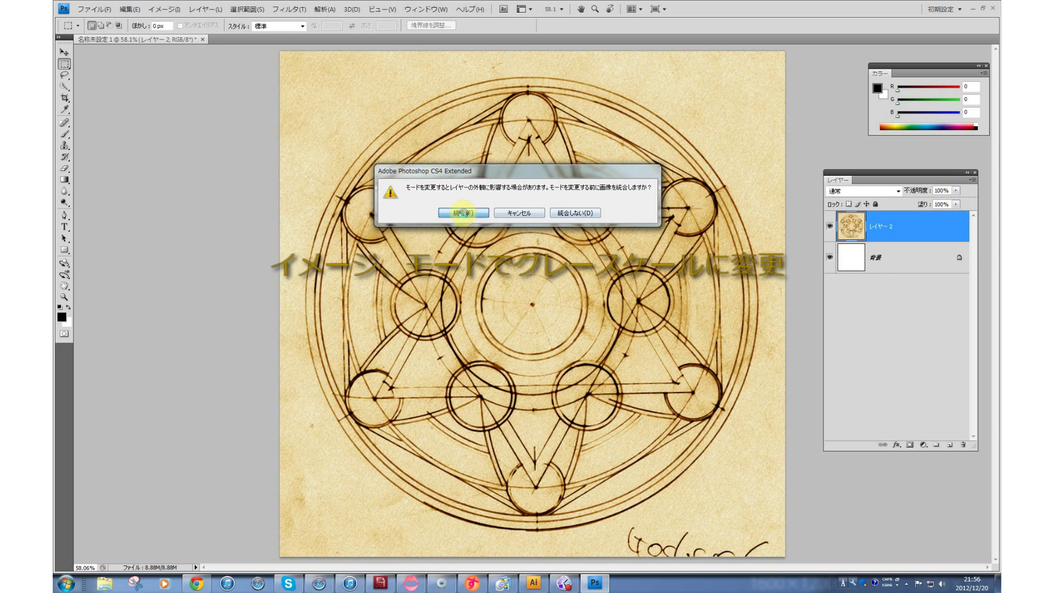
left_click(164, 9)
mouse_move(189, 37)
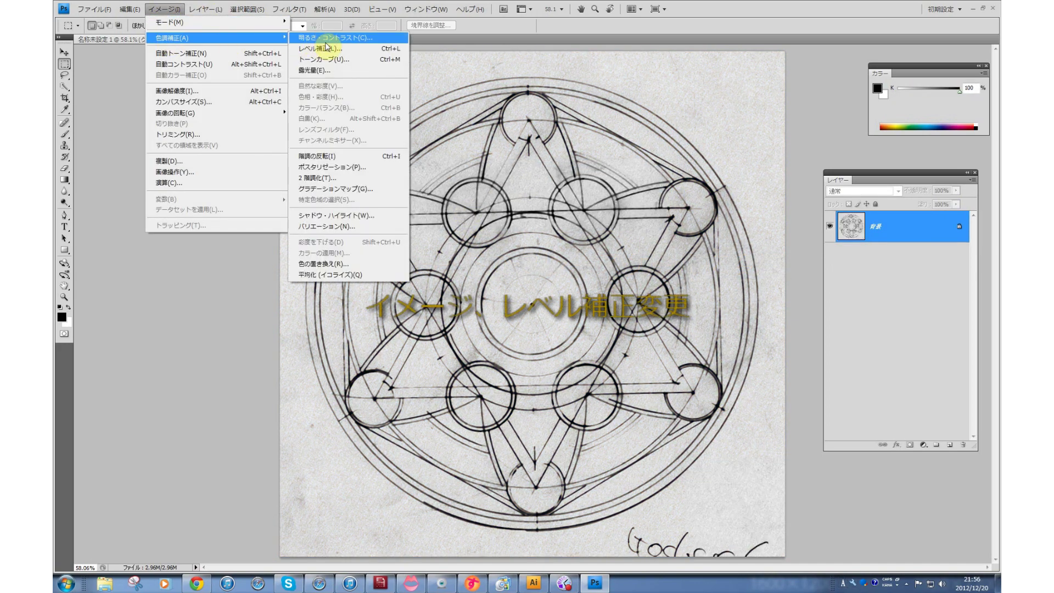
Apply Levels with black point 0, midtone 0.64 and white point 225
left_click(327, 48)
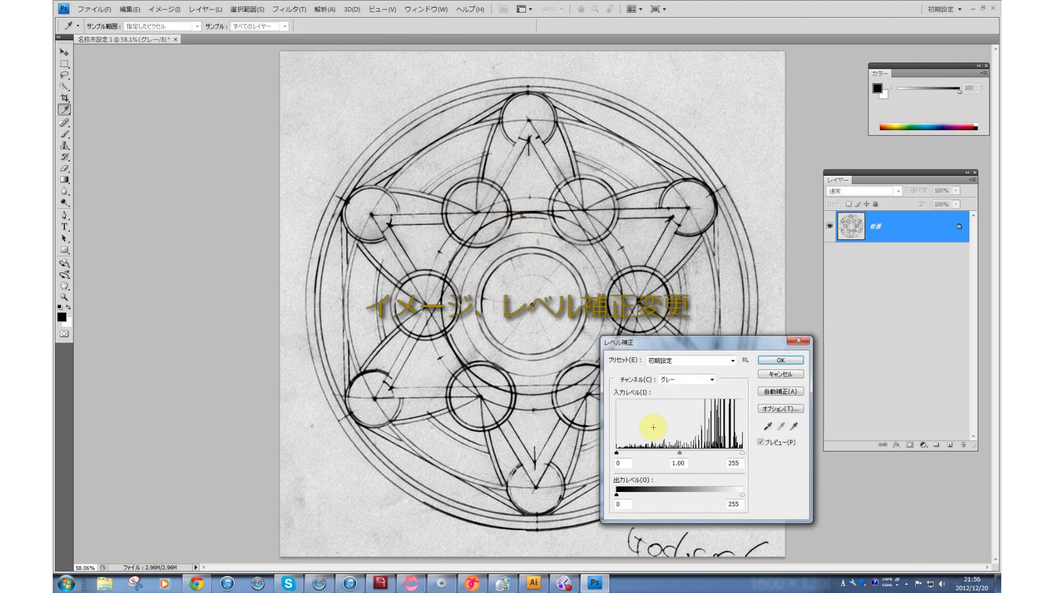
left_click_drag(680, 452, 696, 453)
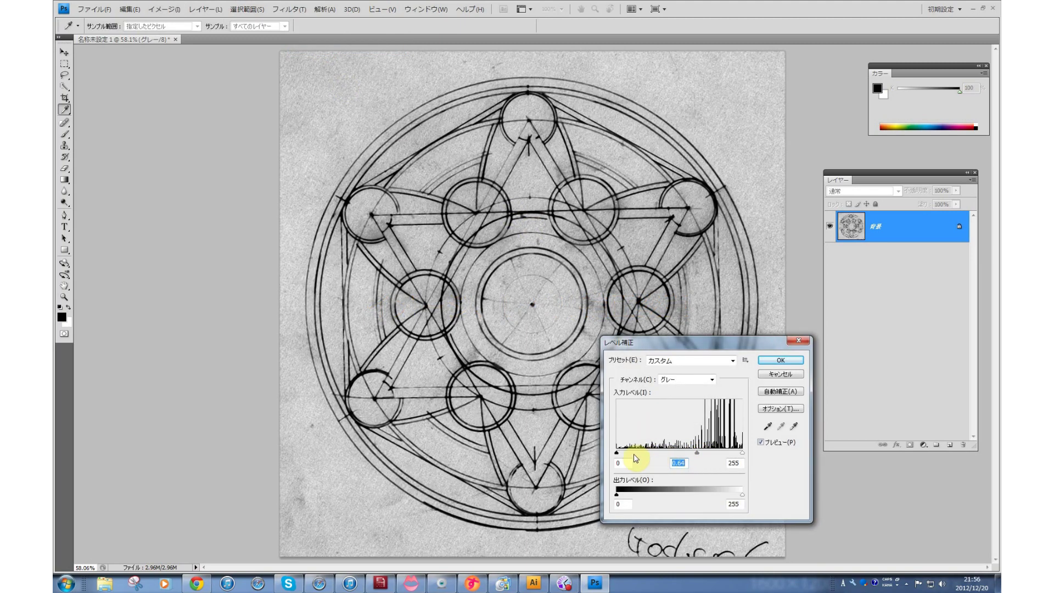
mouse_move(617, 452)
left_mouse_down()
mouse_move(625, 452)
mouse_move(617, 453)
left_mouse_up()
left_click_drag(740, 453, 730, 454)
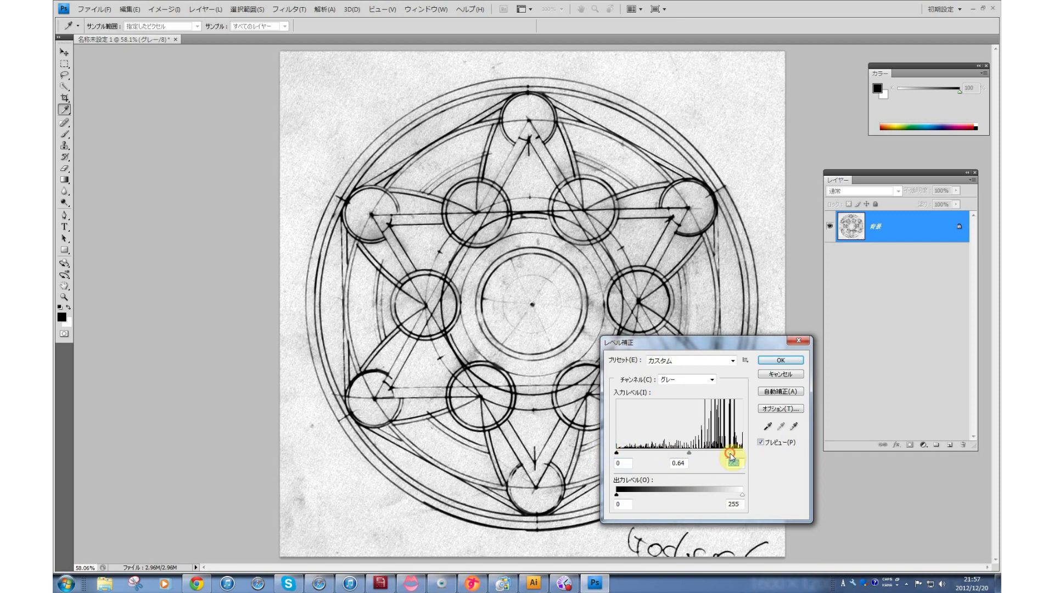
left_click(785, 359)
key("m")
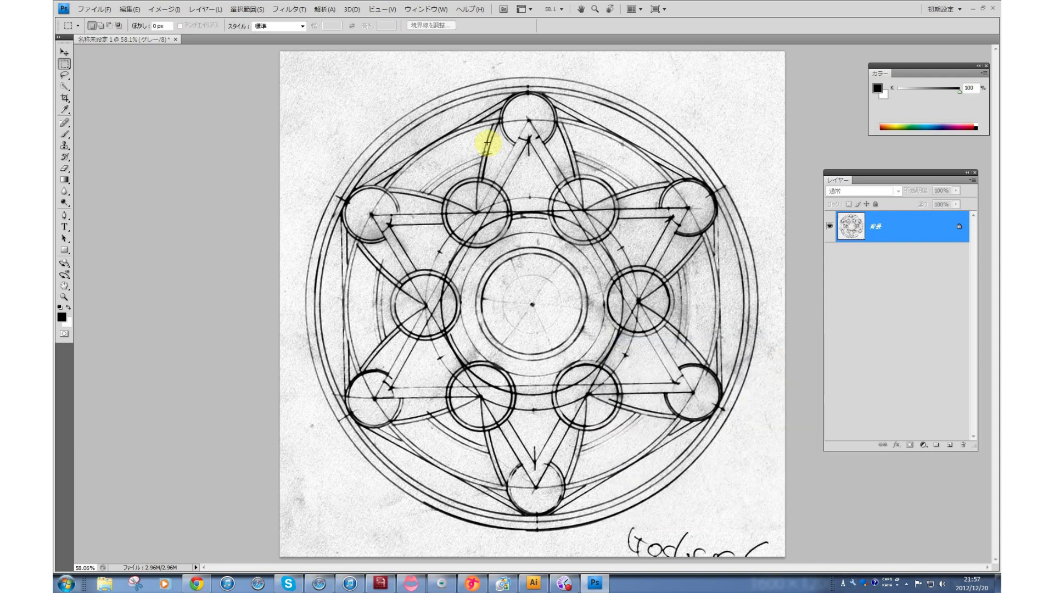
Select the whole canvas and switch the image back to RGB Color mode
key("ctrl+a")
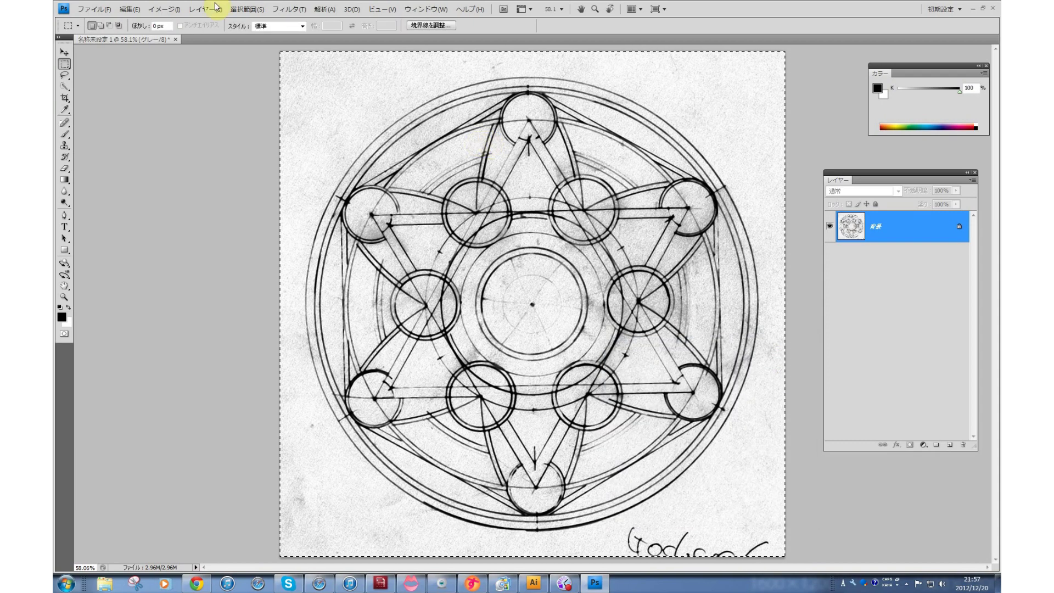
left_click(206, 9)
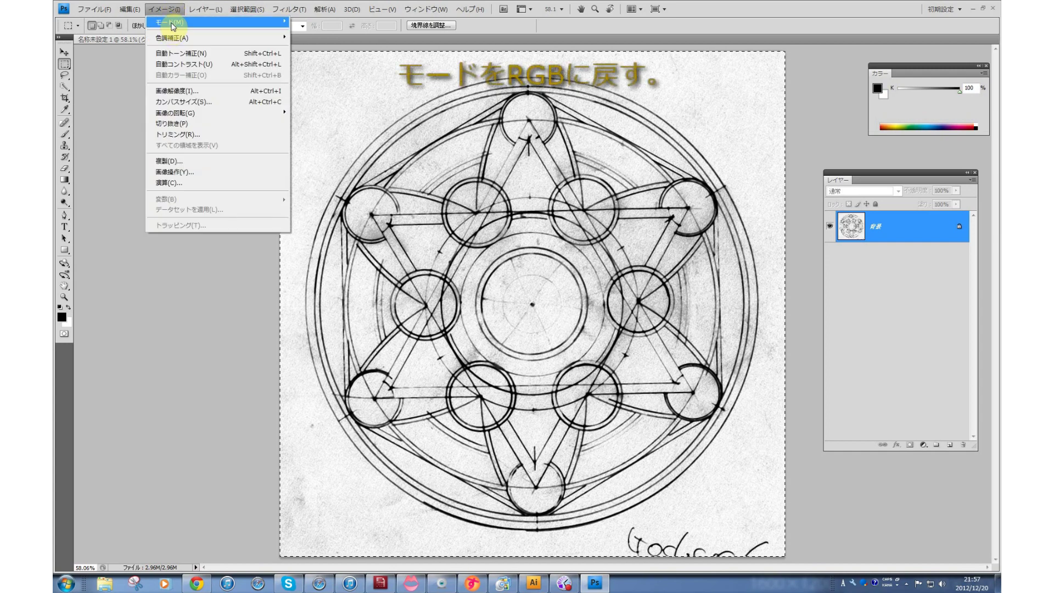
mouse_move(218, 22)
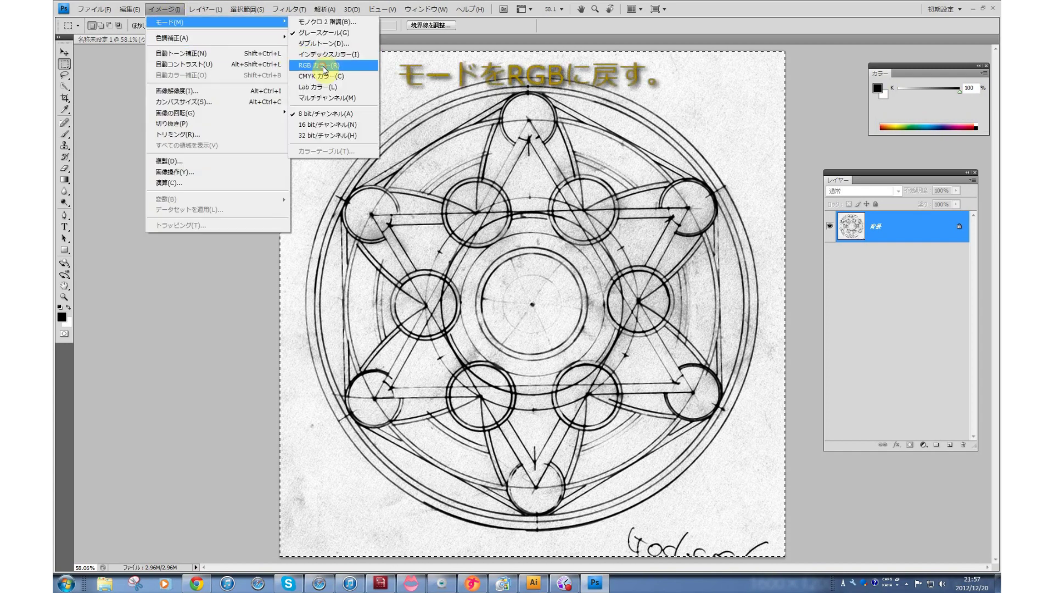
left_click(323, 66)
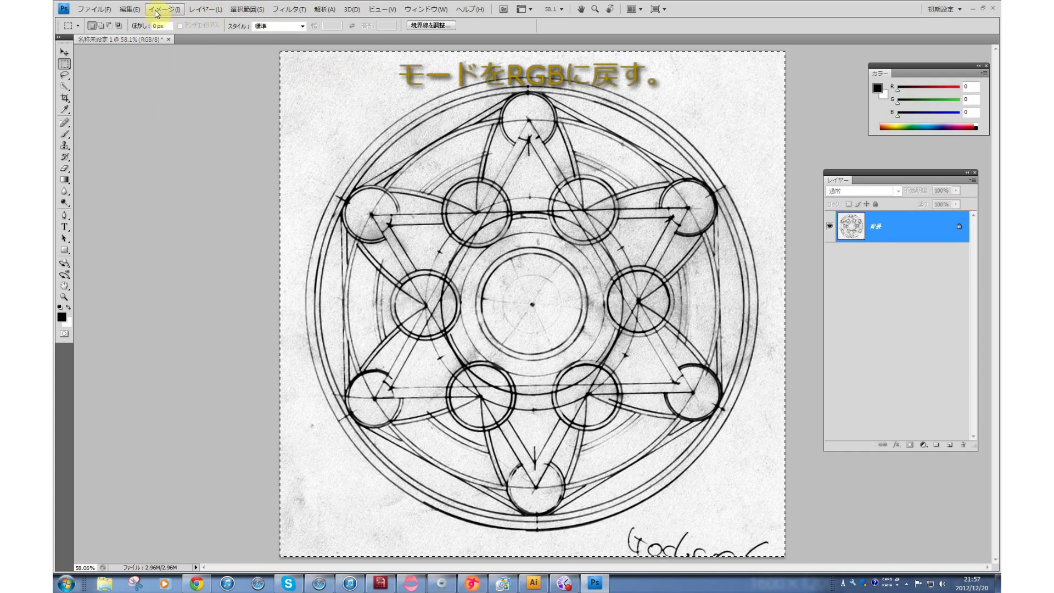
Apply Color Balance with Cyan–Red at +100 and Yellow–Blue at -54
left_click(155, 11)
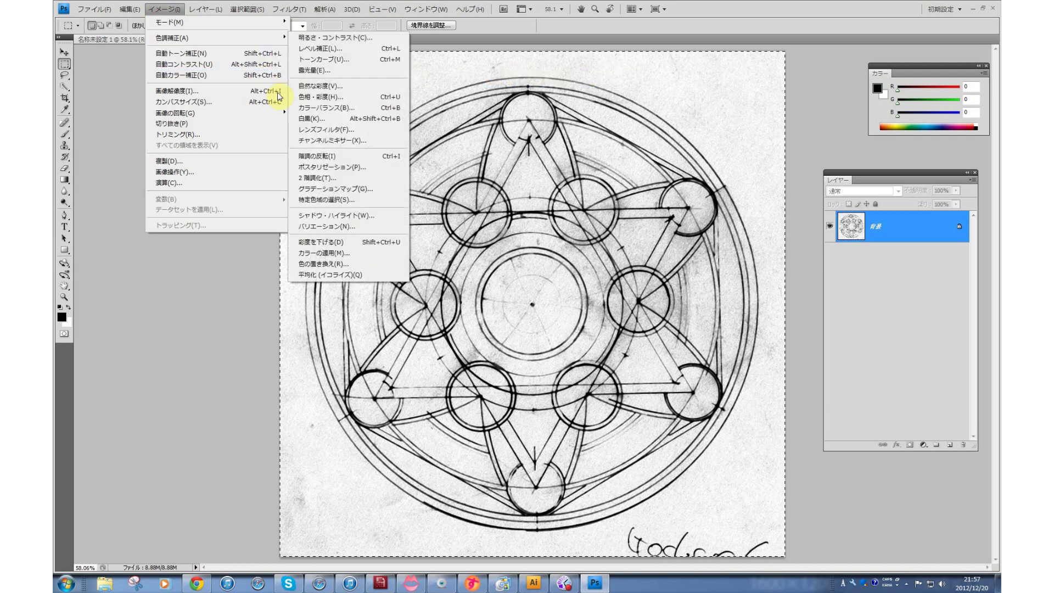
left_click(318, 108)
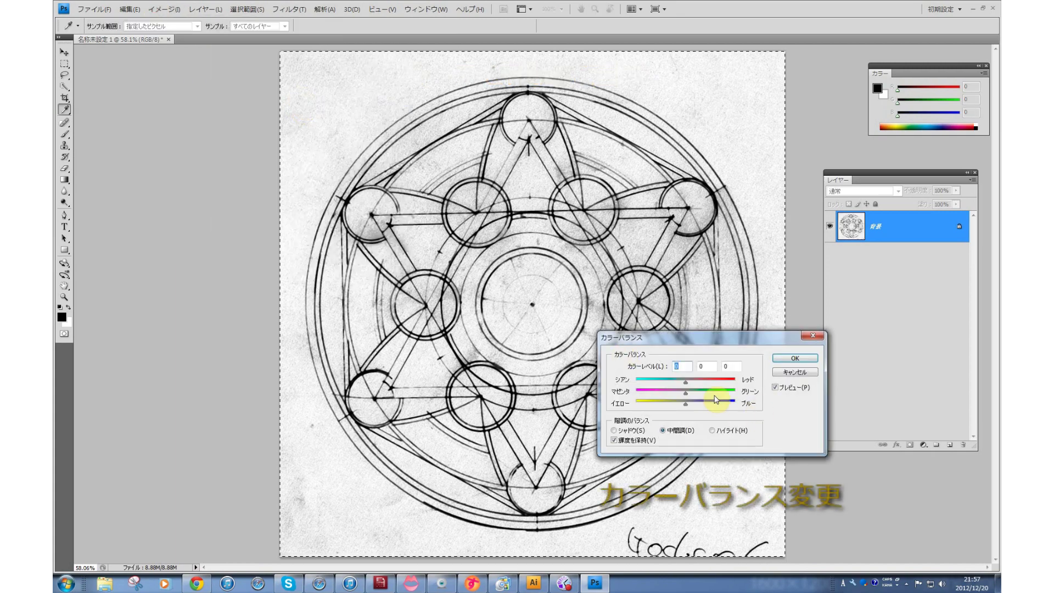
left_click_drag(730, 384, 738, 384)
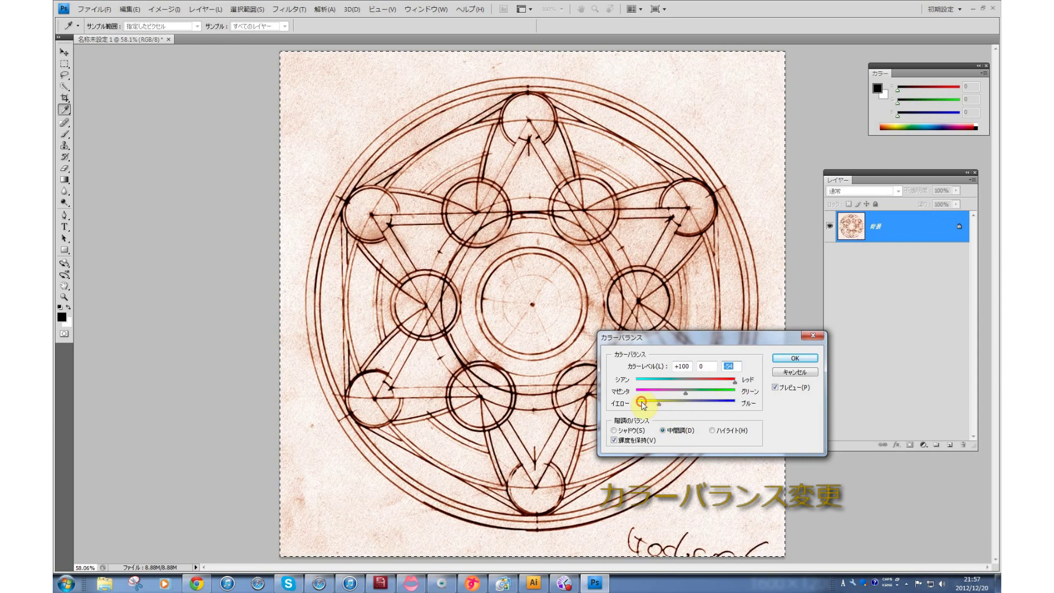
left_click(795, 358)
key("m")
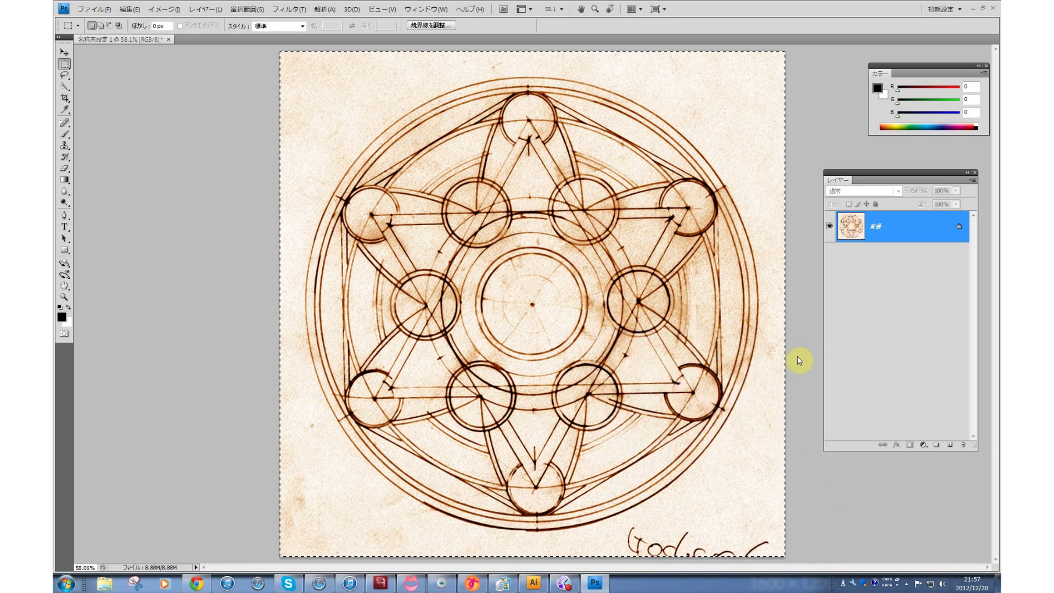
Apply Hue/Saturation with Hue -5 and Saturation -31 to mute the sepia
left_click(61, 65)
left_click(164, 9)
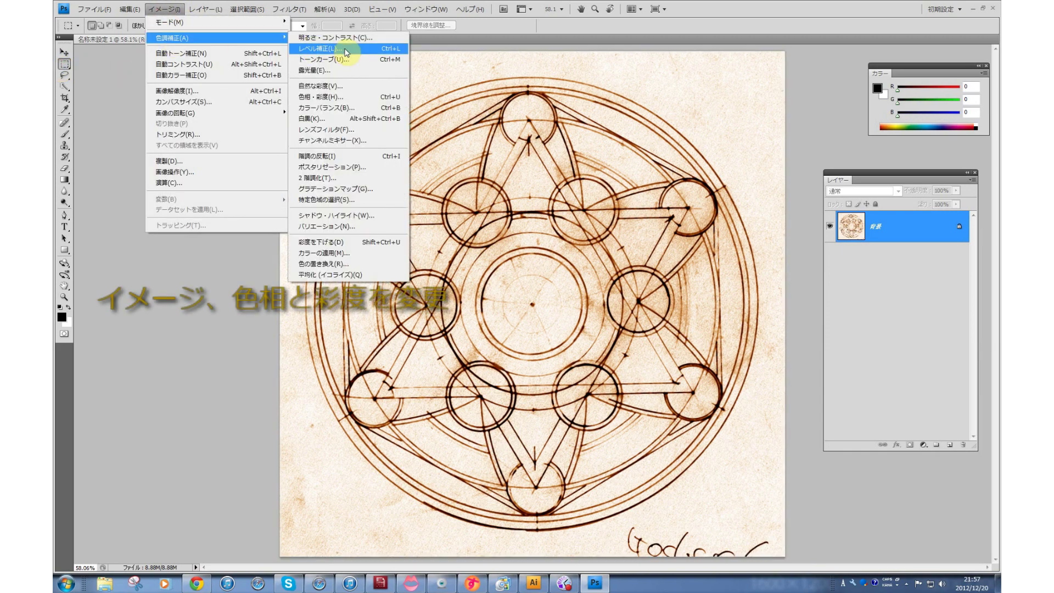
mouse_move(215, 38)
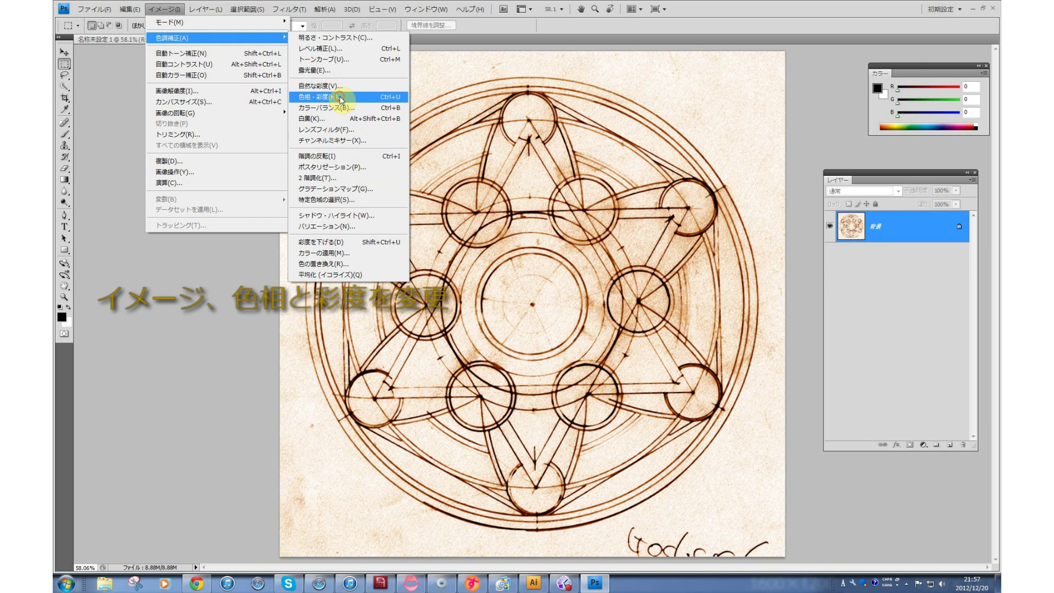
left_click(341, 99)
mouse_move(526, 120)
left_mouse_down()
mouse_move(320, 177)
mouse_move(188, 331)
left_mouse_up()
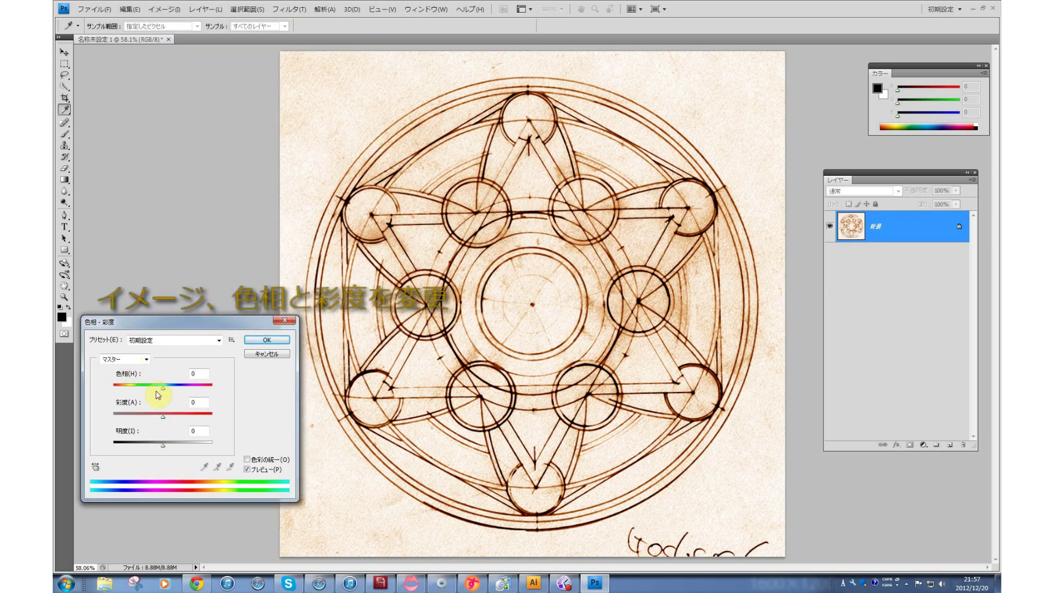
left_click_drag(165, 391, 166, 391)
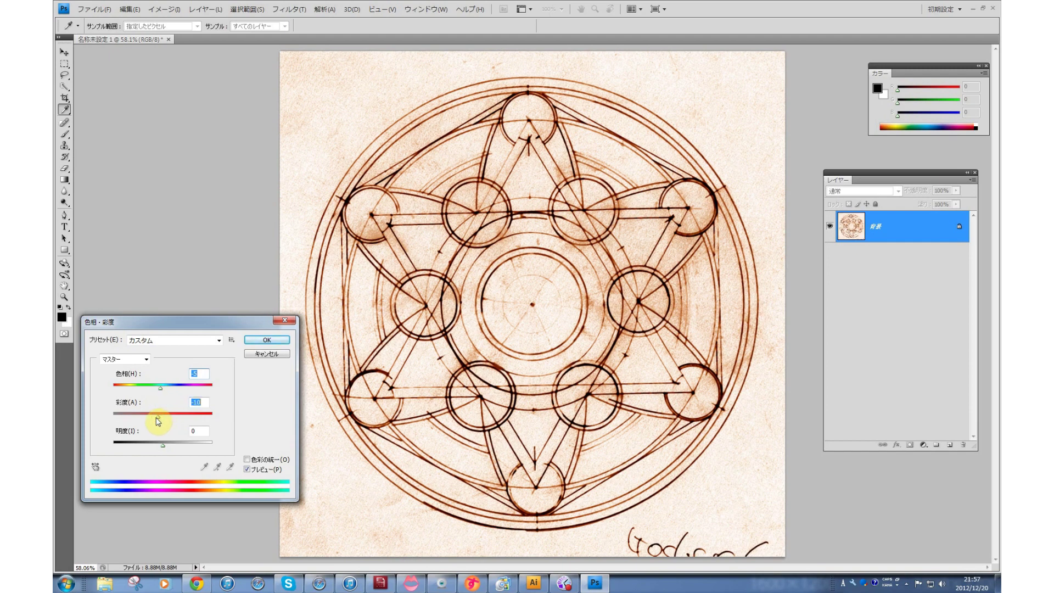
left_click_drag(150, 418, 143, 418)
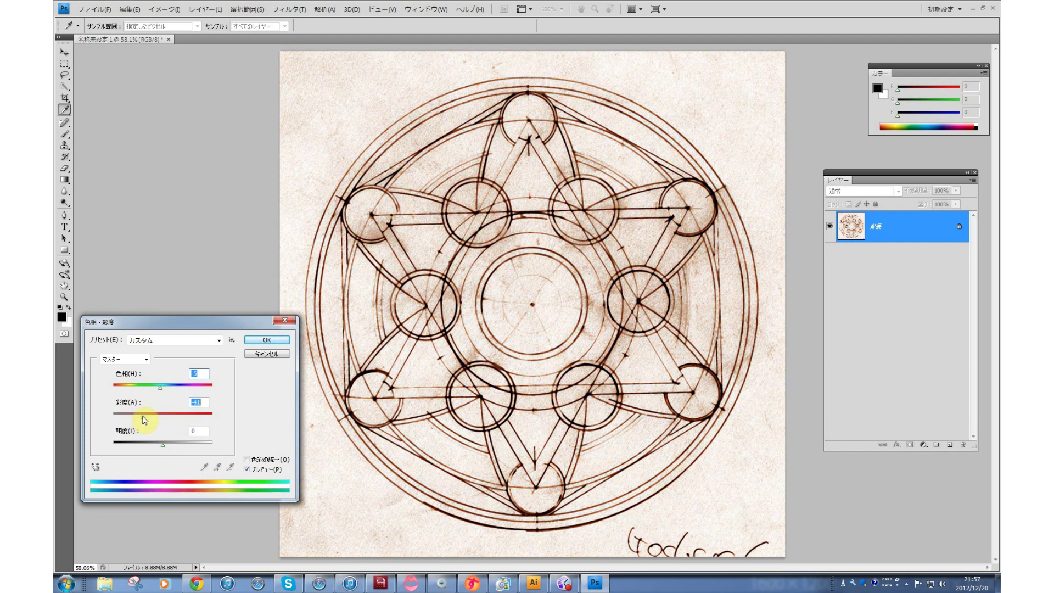
left_click(266, 339)
Copy the whole background and paste it as a new Layer 1
key("m")
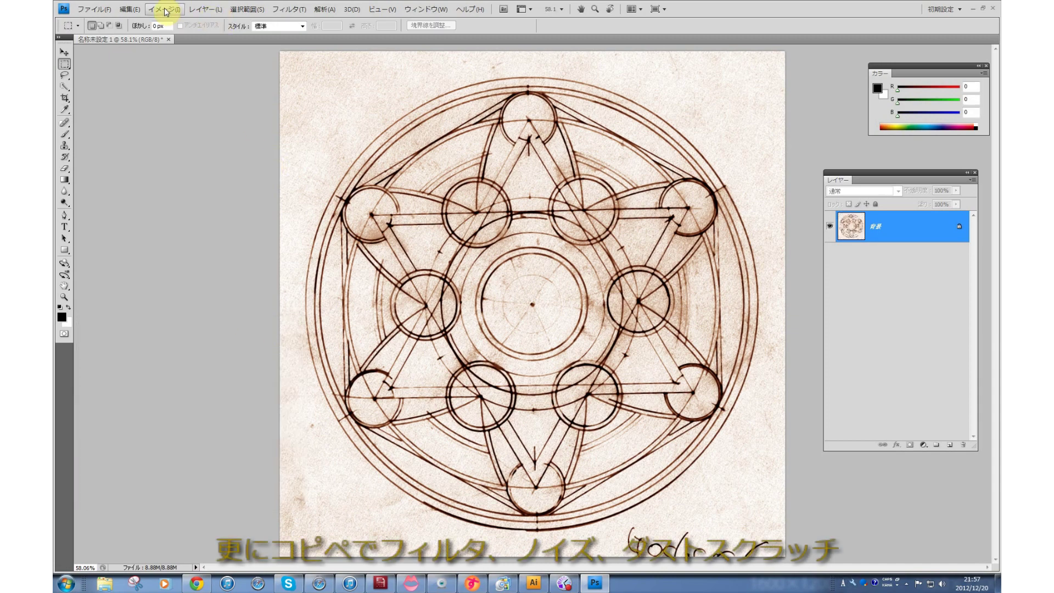
left_click(164, 10)
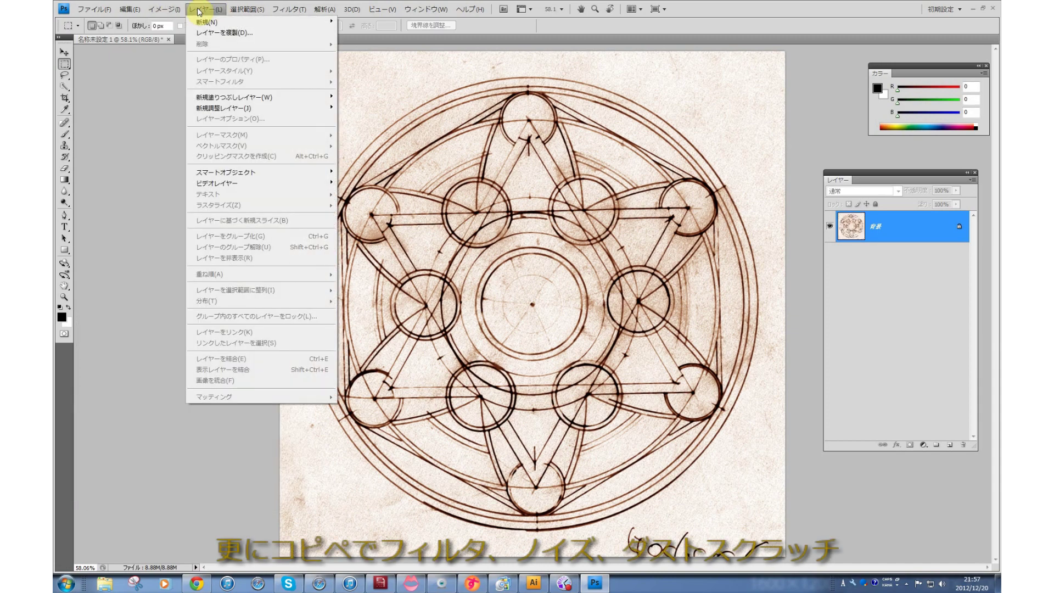
left_click(198, 11)
key("ctrl+a")
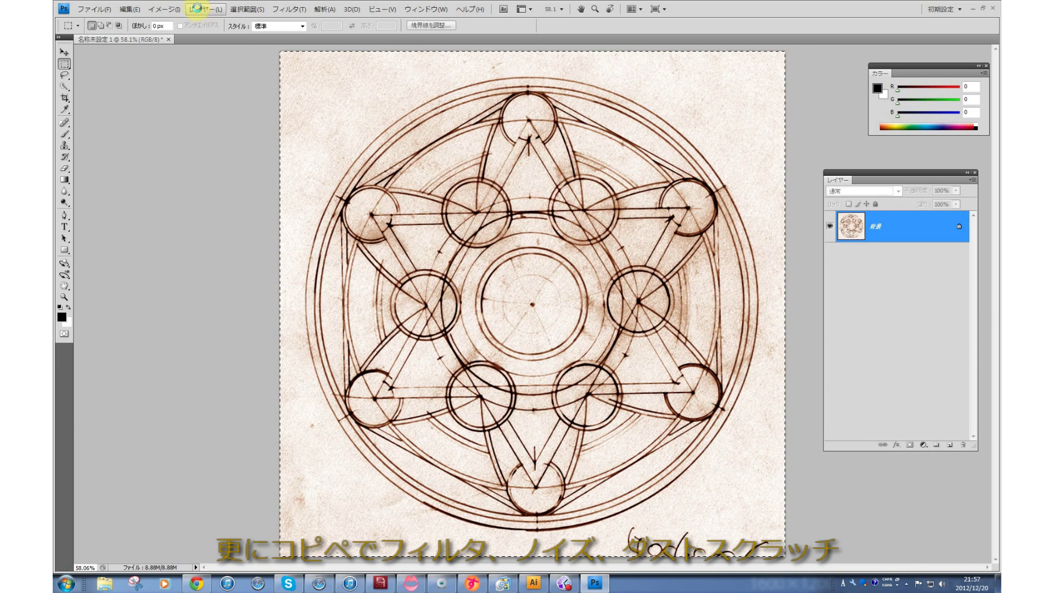
key("ctrl+c")
key("ctrl+v")
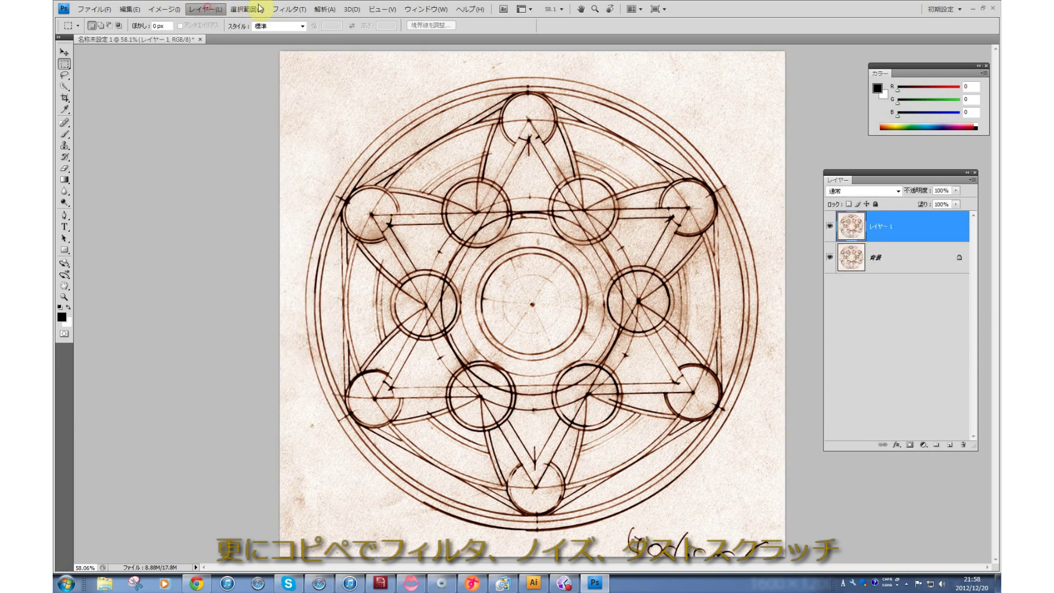
Apply Dust & Scratches with radius 6 and threshold 96 to Layer 1
left_click(288, 9)
mouse_move(296, 134)
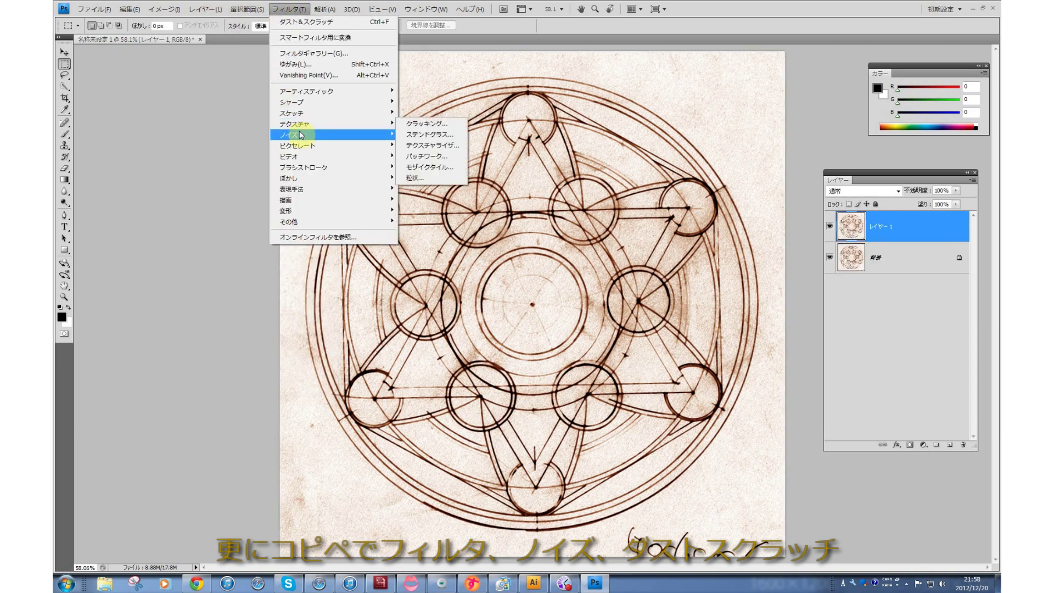
left_click(444, 136)
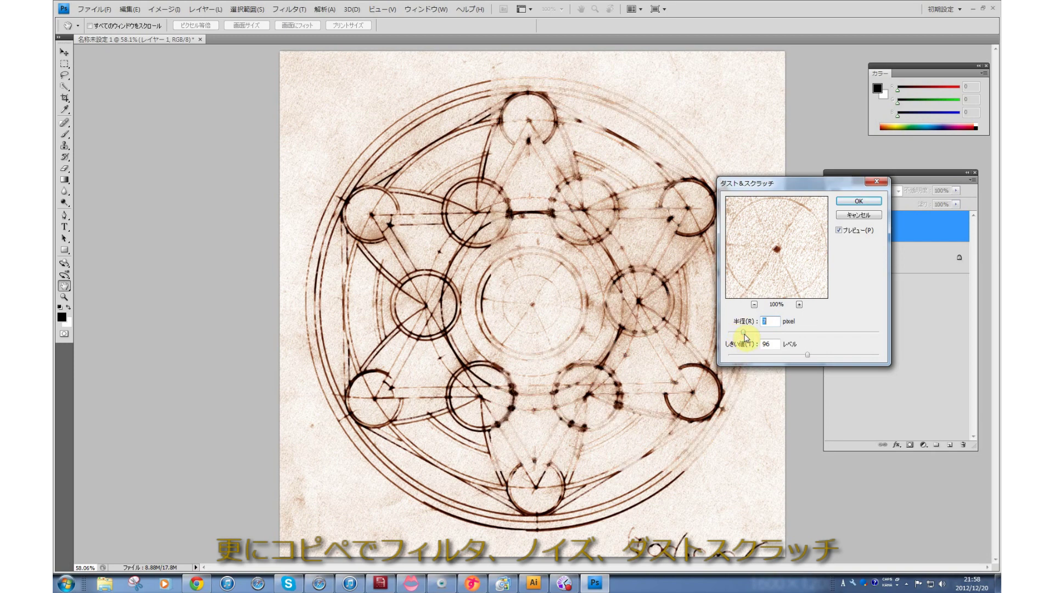
left_click_drag(743, 335, 739, 337)
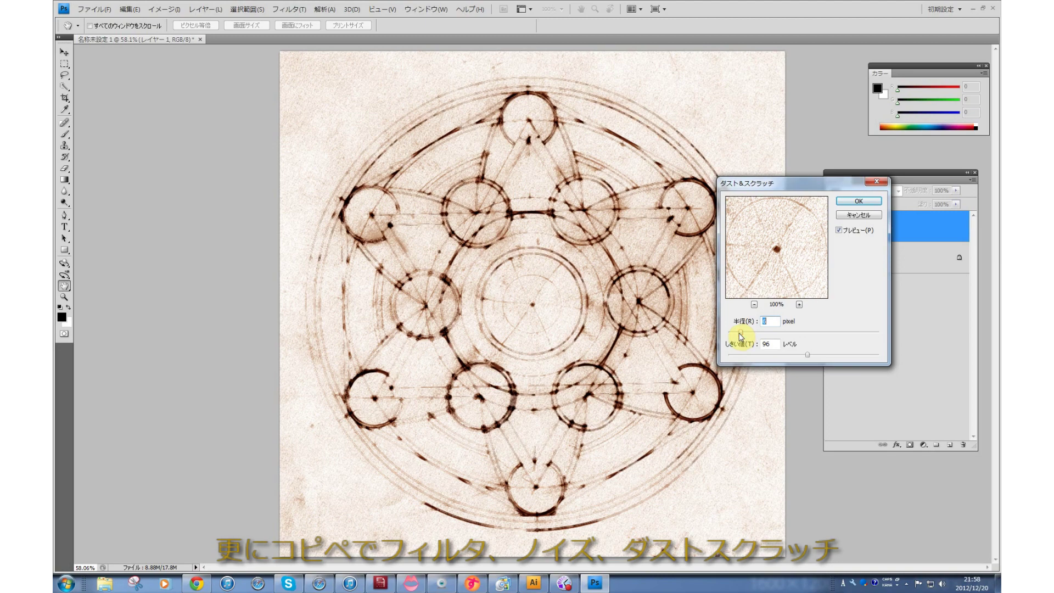
left_click(844, 201)
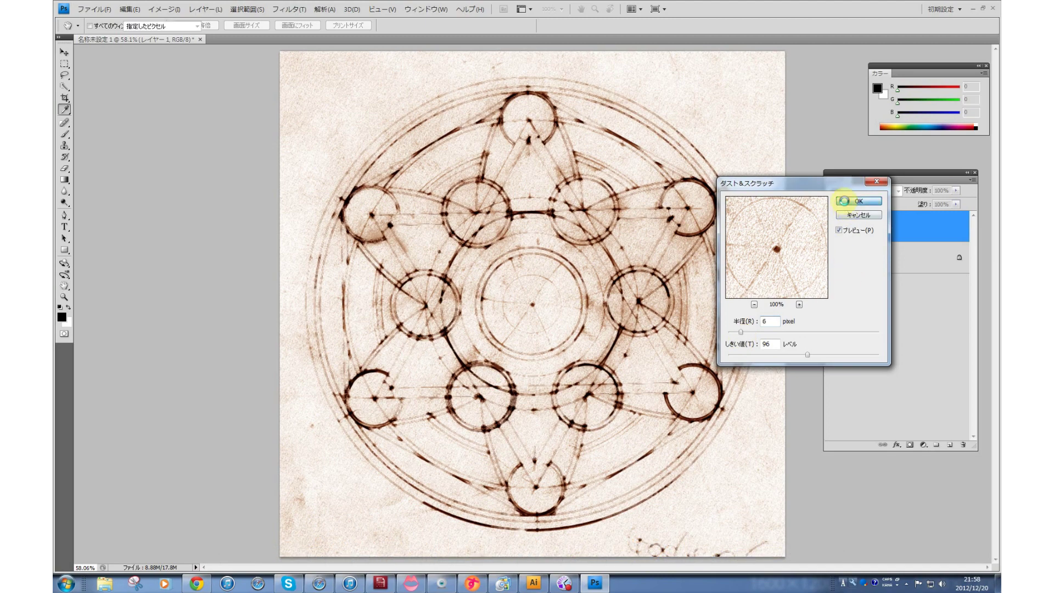
key("m")
left_click(295, 8)
mouse_move(290, 178)
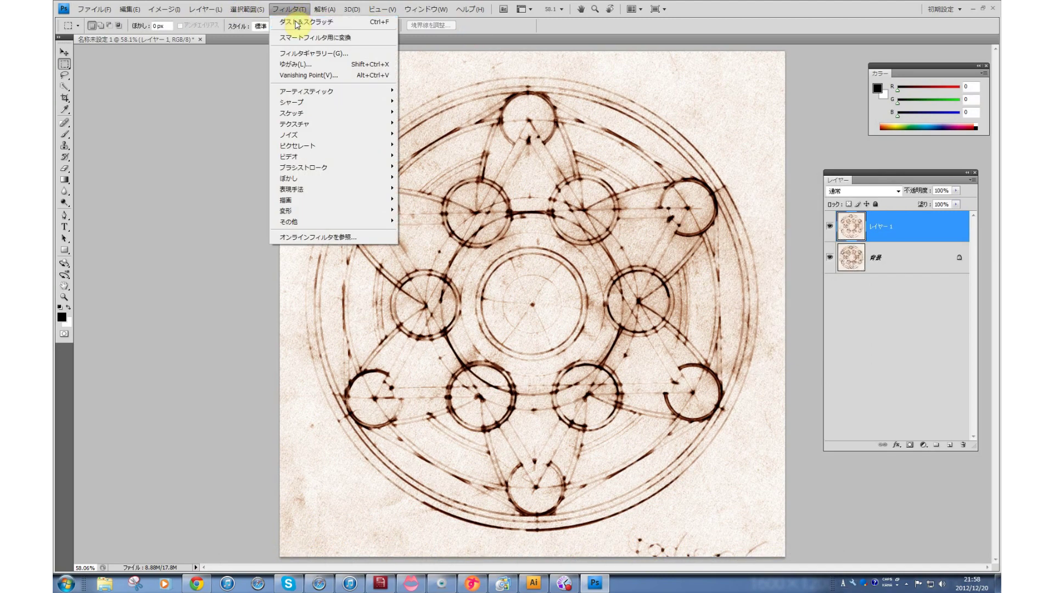
Apply a Gaussian Blur of a few pixels radius to Layer 1
left_click(429, 189)
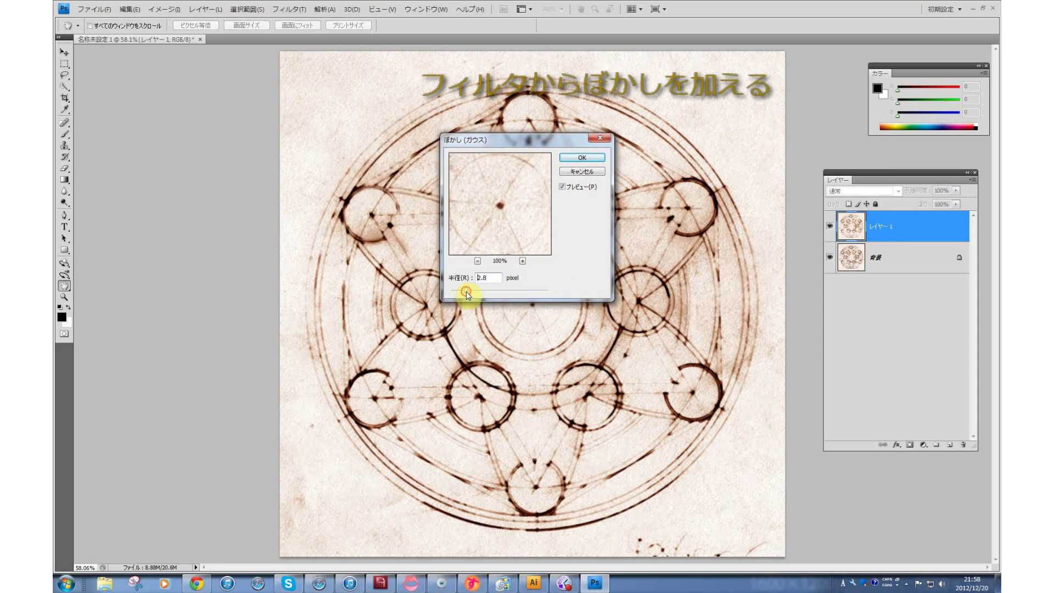
left_click_drag(535, 139, 202, 249)
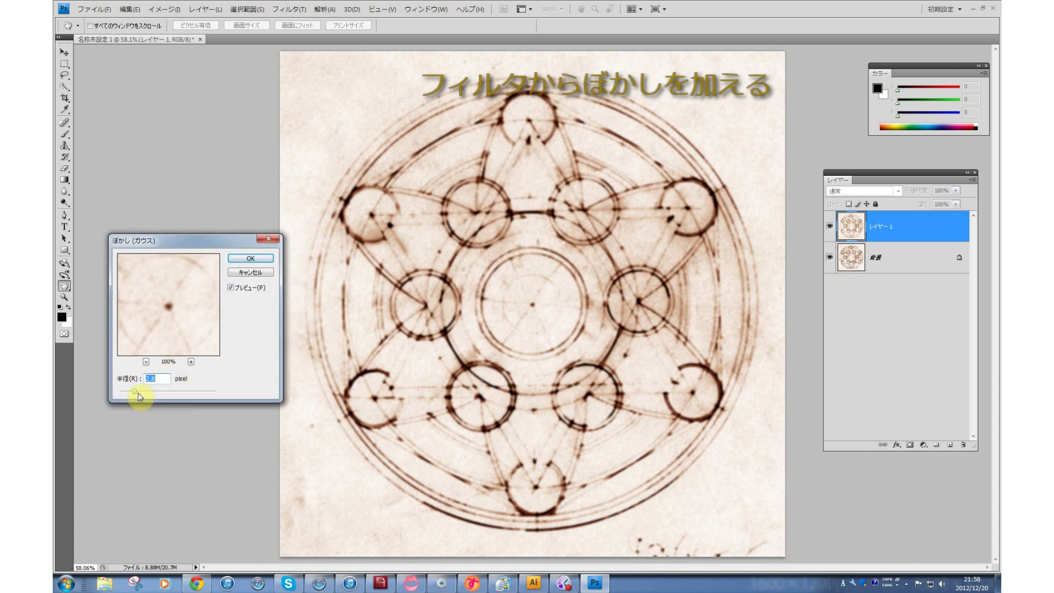
left_click(252, 258)
left_click(164, 10)
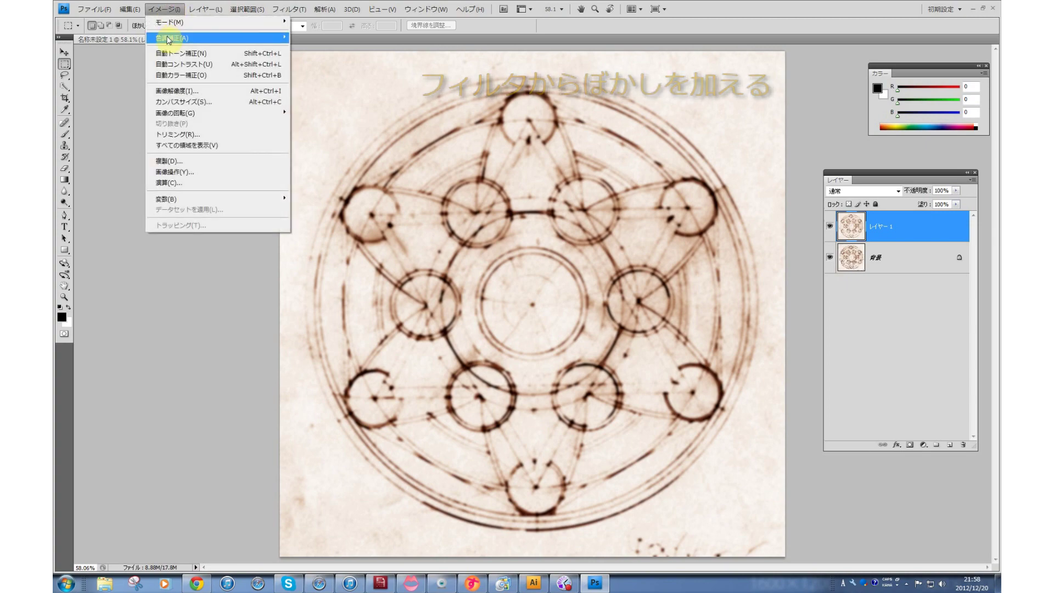
mouse_move(215, 38)
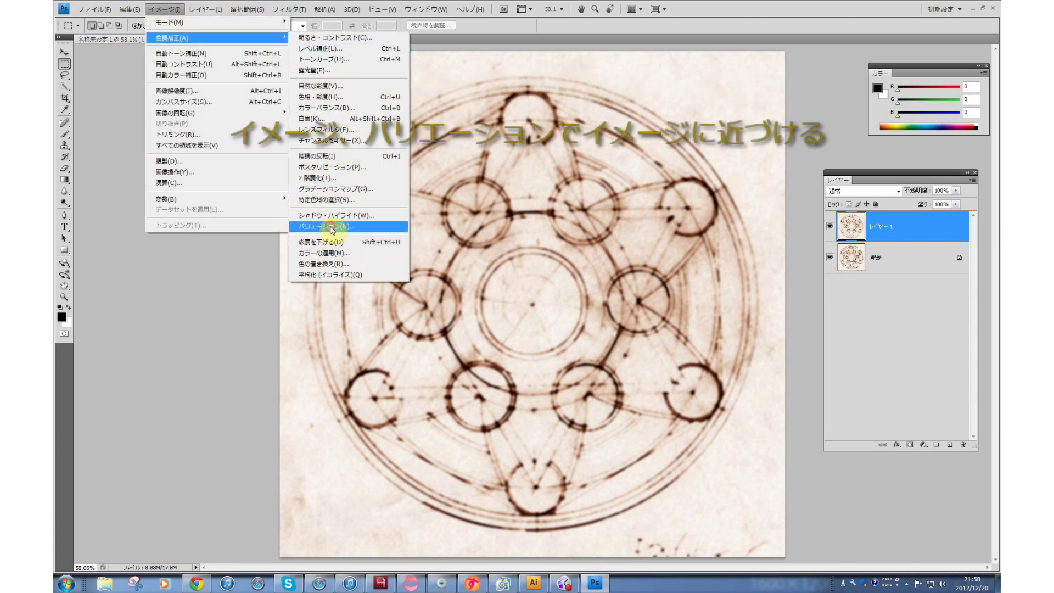
Apply Variations to Layer 1, adding More Yellow twice and More Red once
left_click(331, 227)
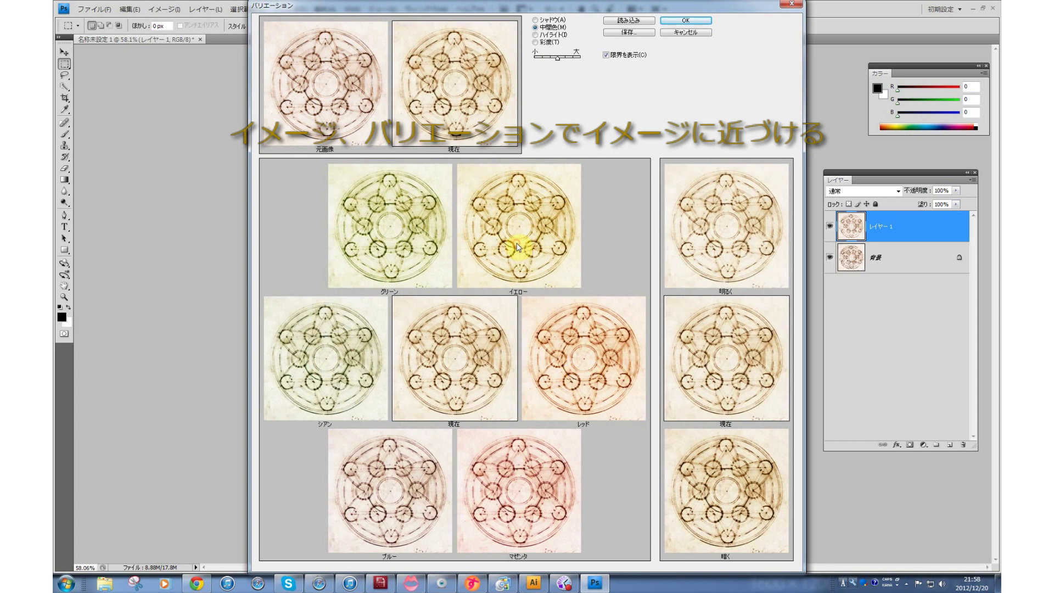
left_click(383, 244)
left_click(519, 234)
left_click(552, 386)
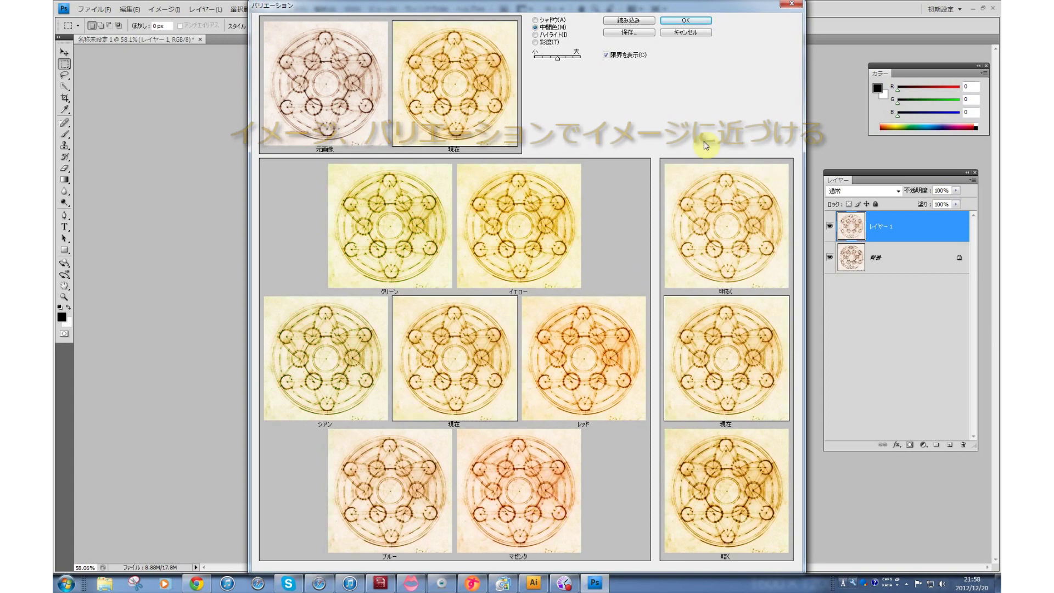
left_click(687, 21)
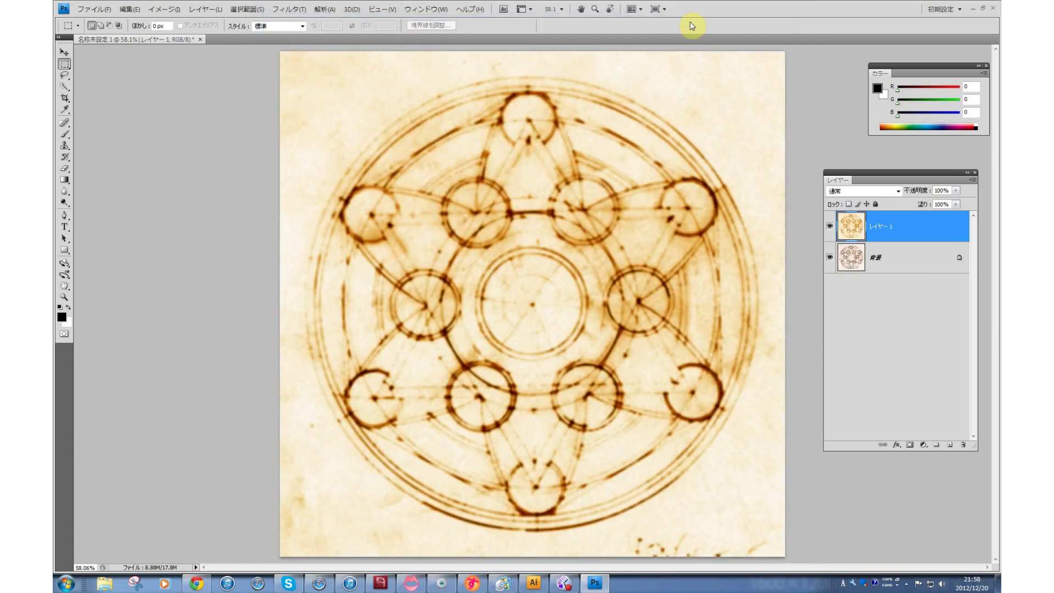
Set the orange Layer 1 to 75% opacity and merge it down into the Background layer
left_click(955, 190)
left_click(930, 201)
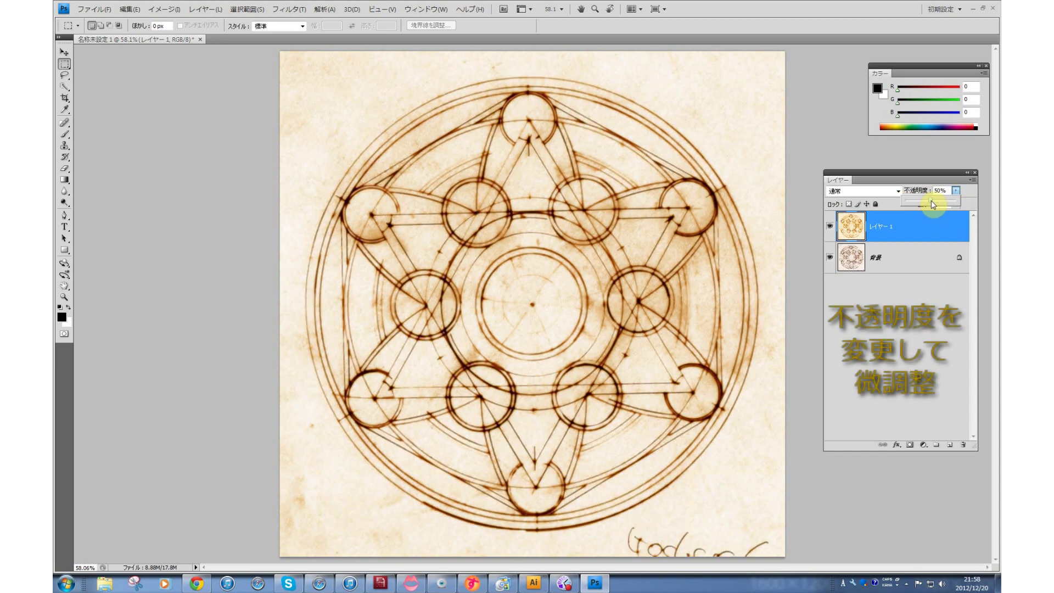
left_click_drag(933, 201, 943, 202)
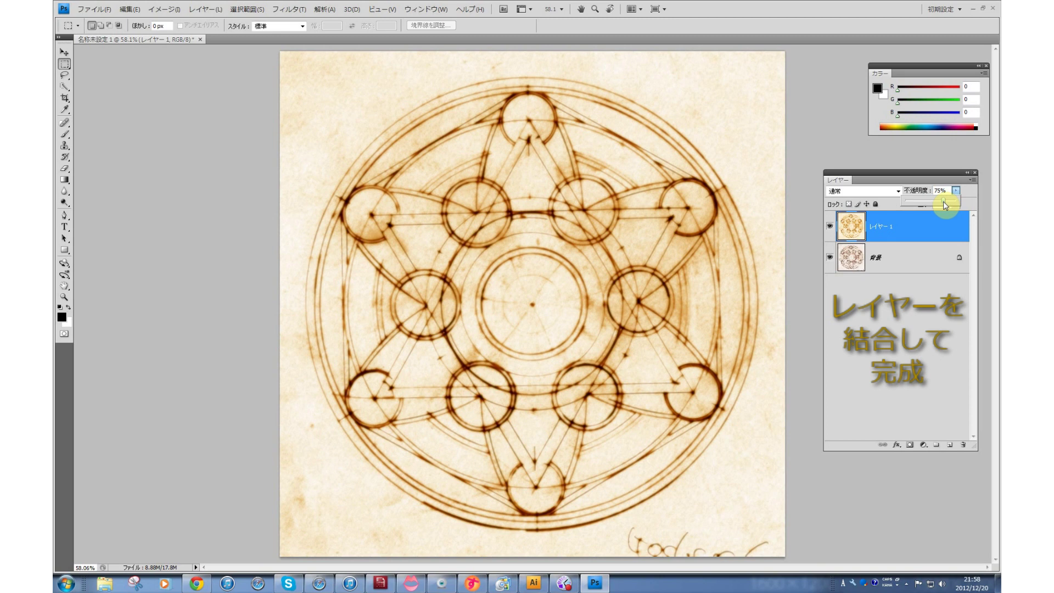
key("ctrl+e")
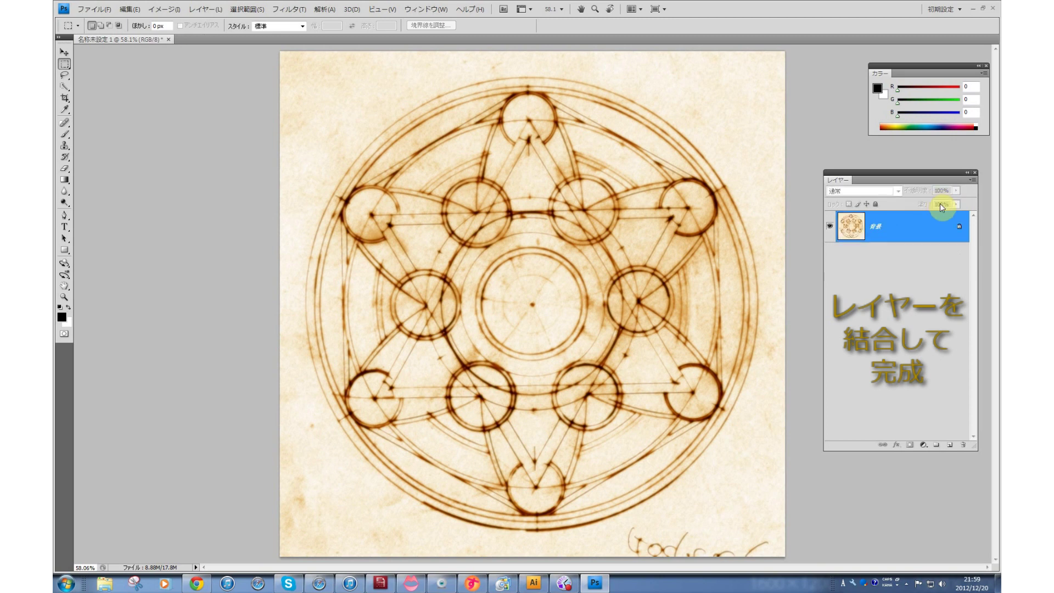